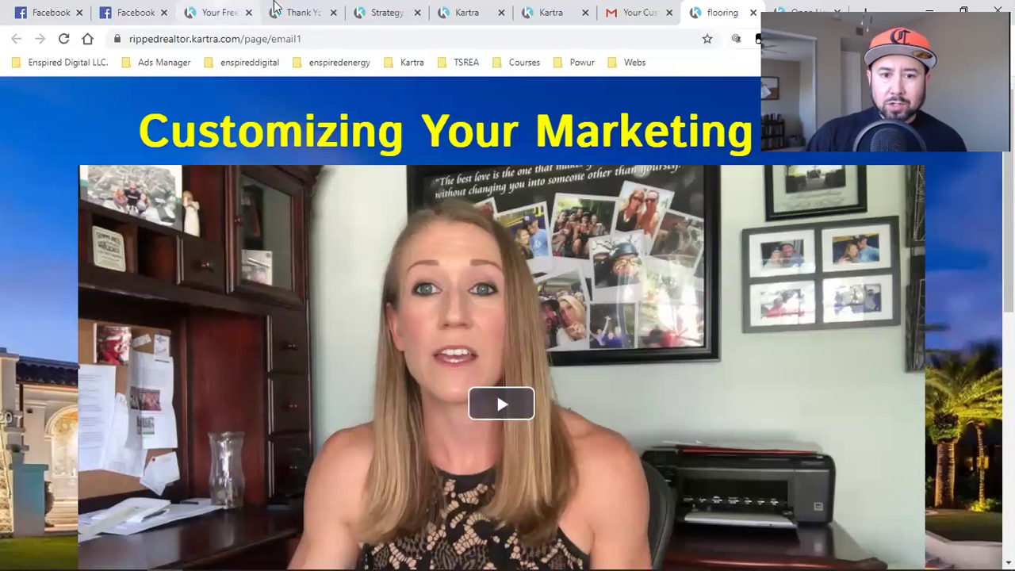
Switch to Gmail and view the "Your Custom Marketing Plan" email from its beginning
{"action": "left_click", "coordinate": [466, 11]}
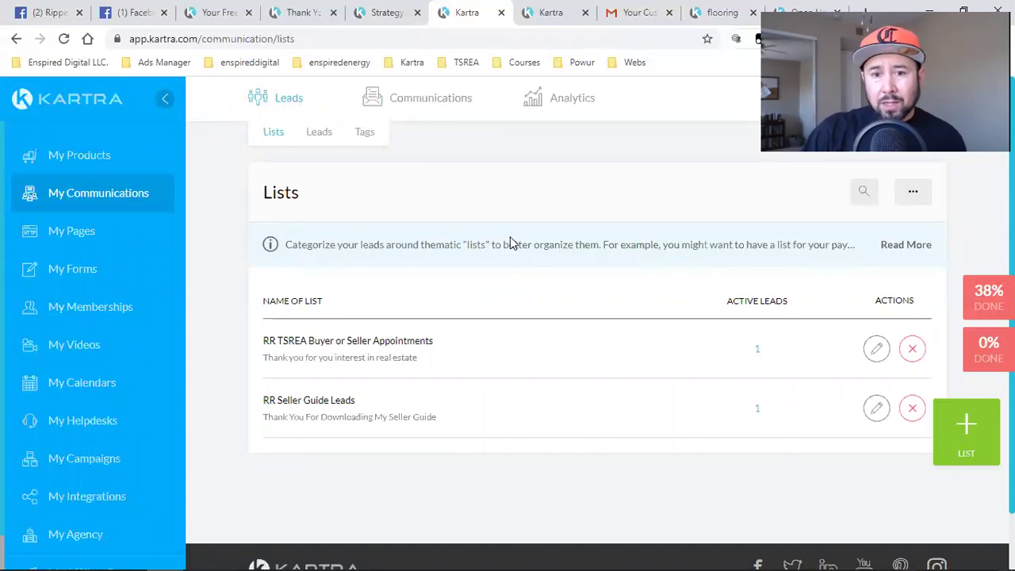
{"action": "left_click", "coordinate": [635, 13]}
{"action": "scroll", "coordinate": [554, 379], "scroll_direction": "up", "scroll_amount": 8}
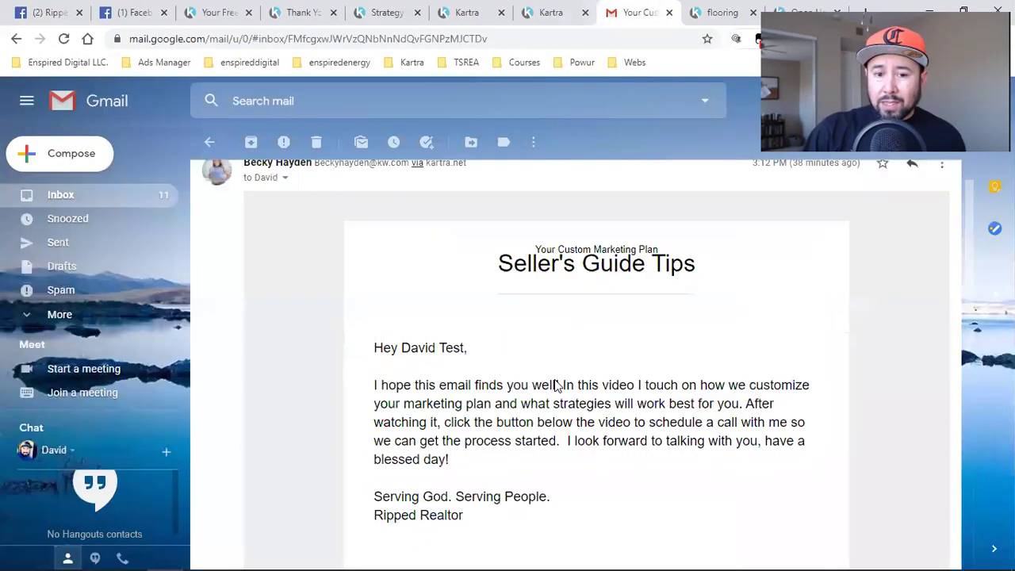
{"action": "scroll", "coordinate": [554, 380], "scroll_direction": "up", "scroll_amount": 1}
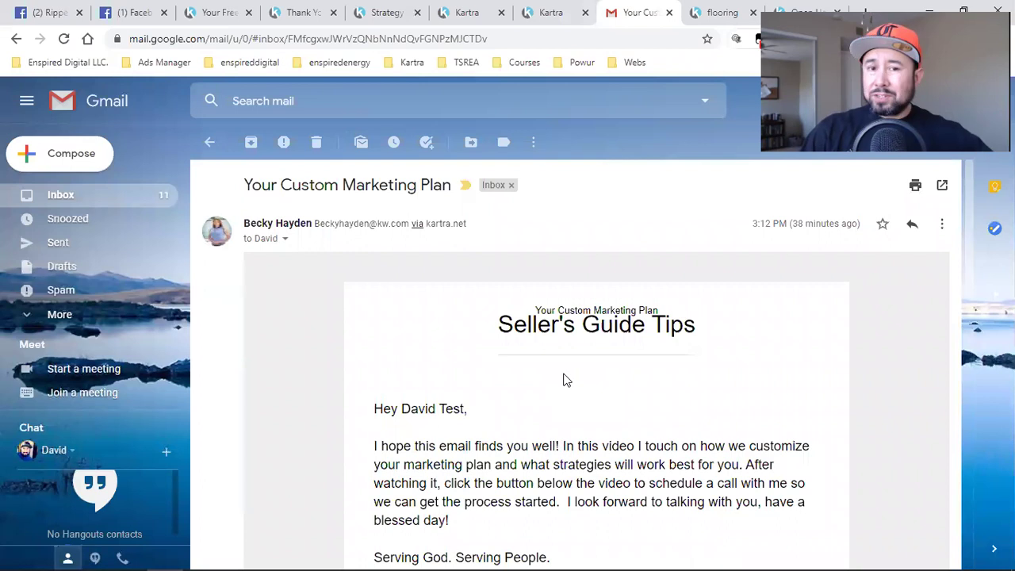
Look through the Kartra pages and lead lists, the Strategy Call calendar, and the live seller guide opt-in and thank-you pages
{"action": "left_click", "coordinate": [556, 13]}
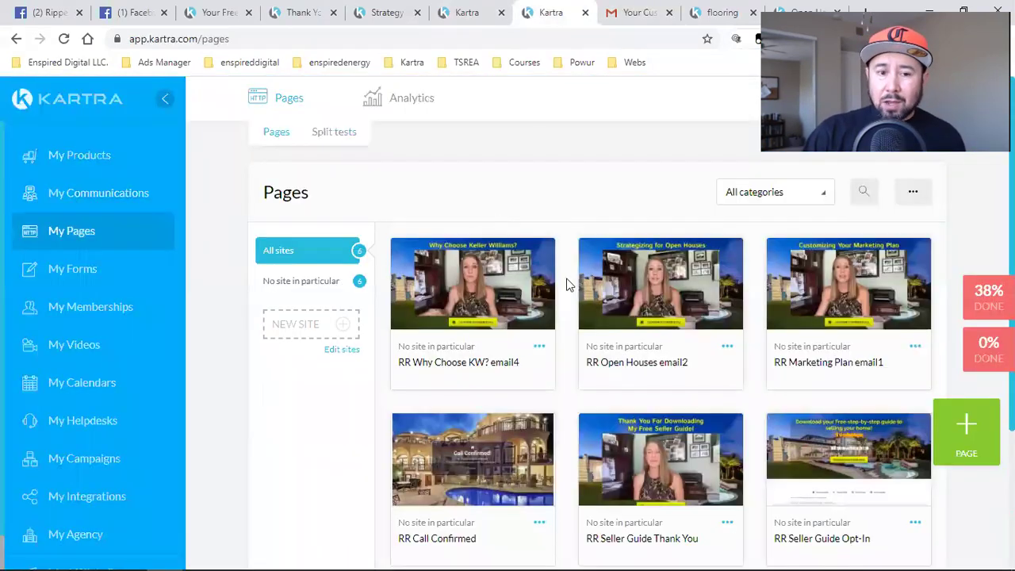
{"action": "left_click", "coordinate": [310, 11]}
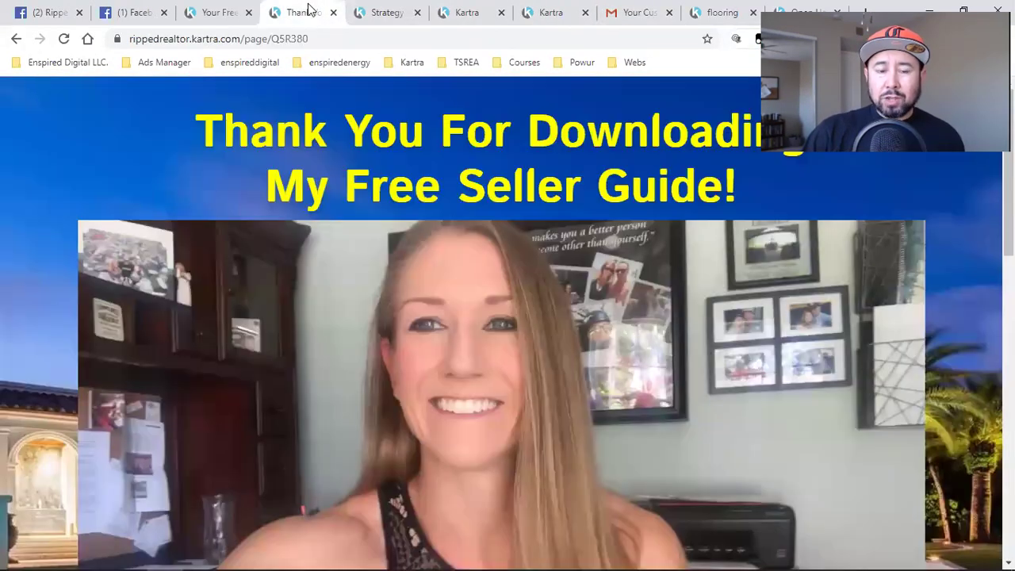
{"action": "left_click", "coordinate": [464, 11]}
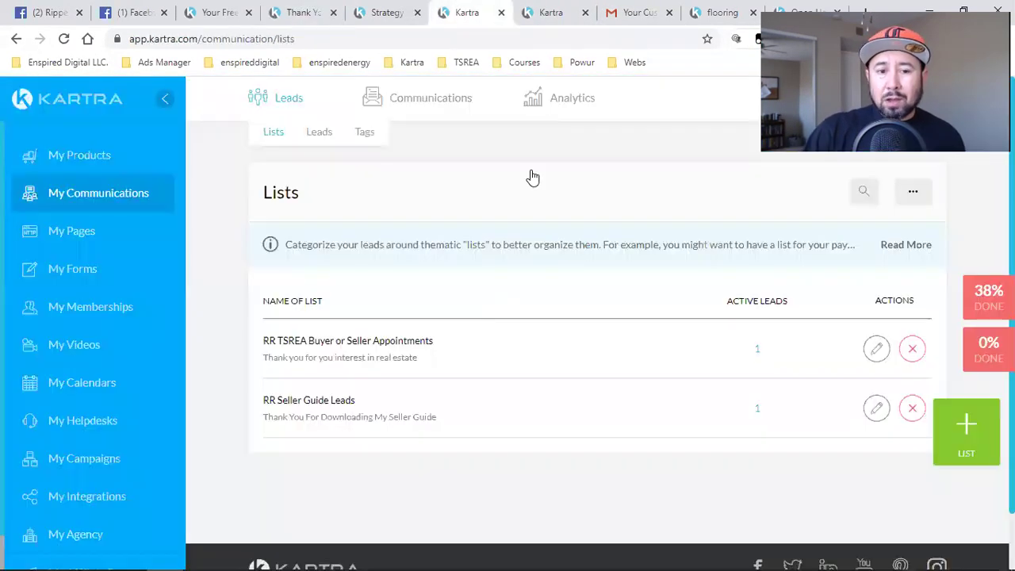
{"action": "left_click", "coordinate": [387, 12]}
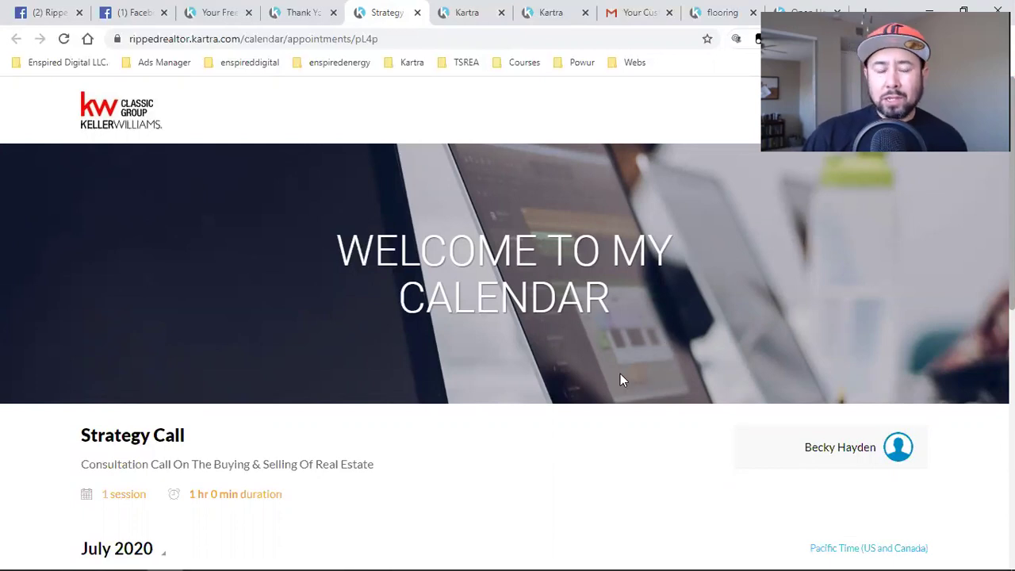
{"action": "left_click", "coordinate": [282, 12]}
{"action": "left_click", "coordinate": [218, 9]}
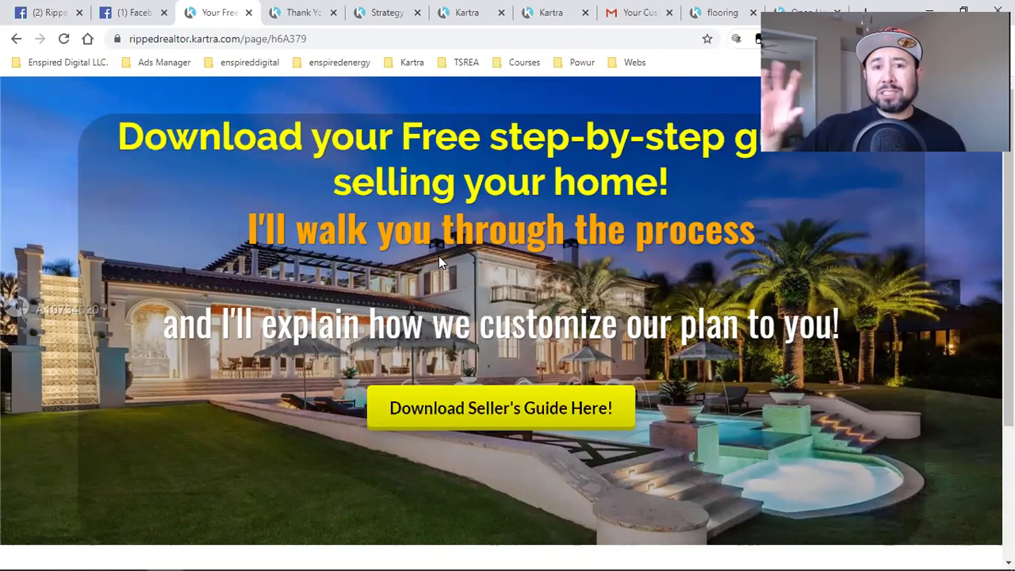
{"action": "left_click", "coordinate": [300, 10]}
Switch to Kartra's Pages and browse the campaigns section, from the account's own campaigns to the available done-for-you campaigns
{"action": "left_click", "coordinate": [549, 9]}
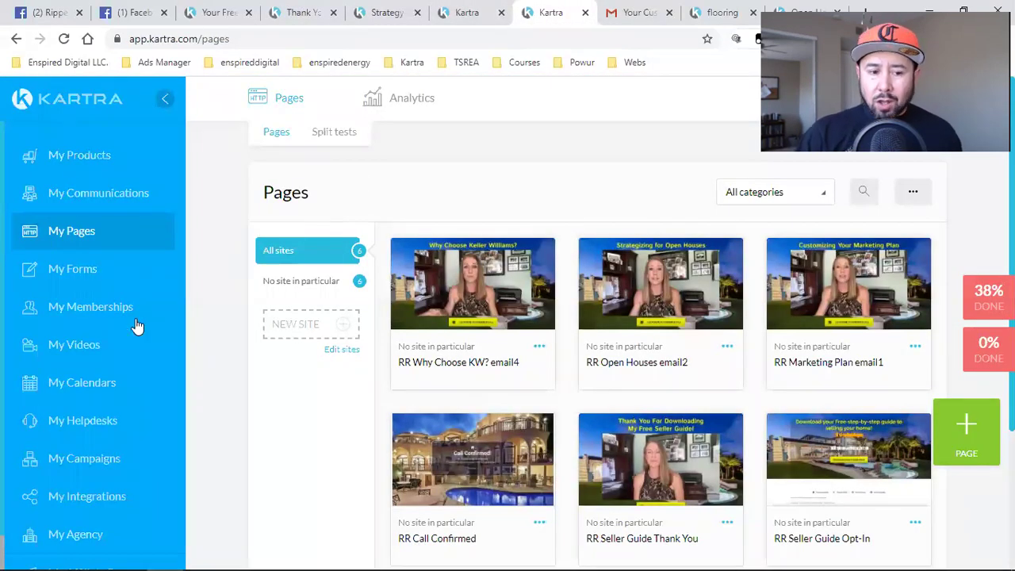
{"action": "scroll", "coordinate": [136, 328], "scroll_direction": "down", "scroll_amount": 1}
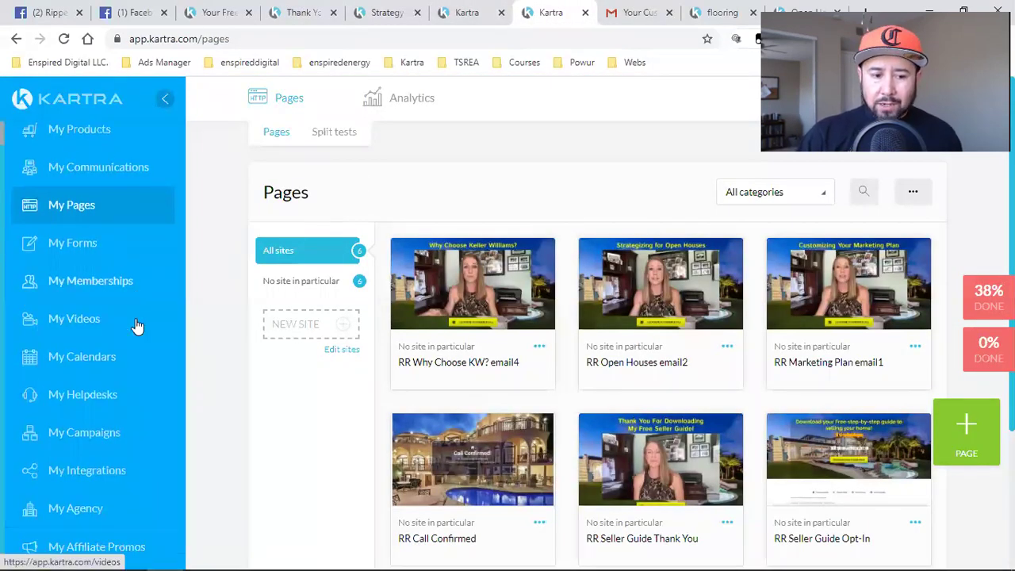
{"action": "left_click", "coordinate": [90, 426]}
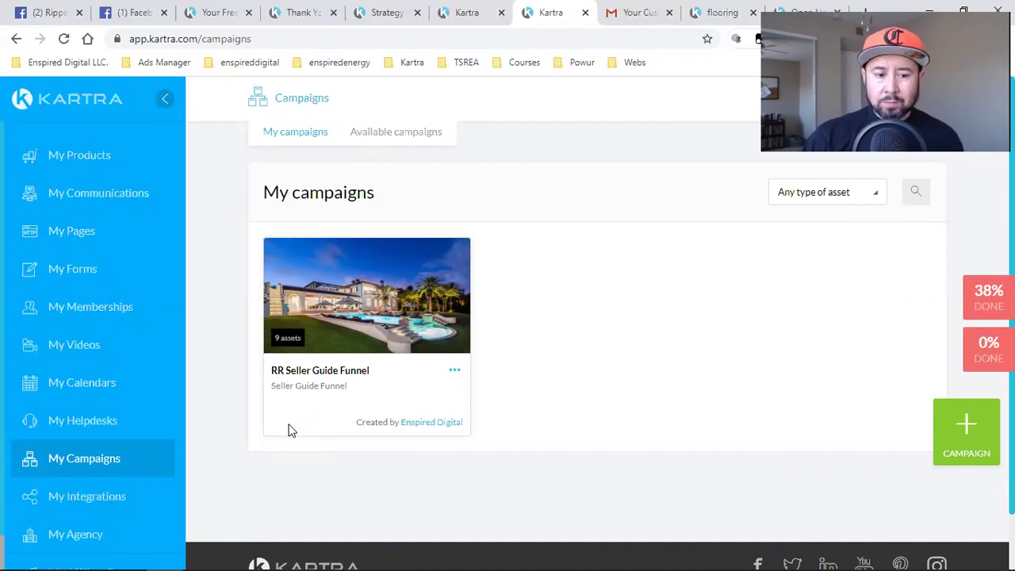
{"action": "left_click", "coordinate": [398, 135]}
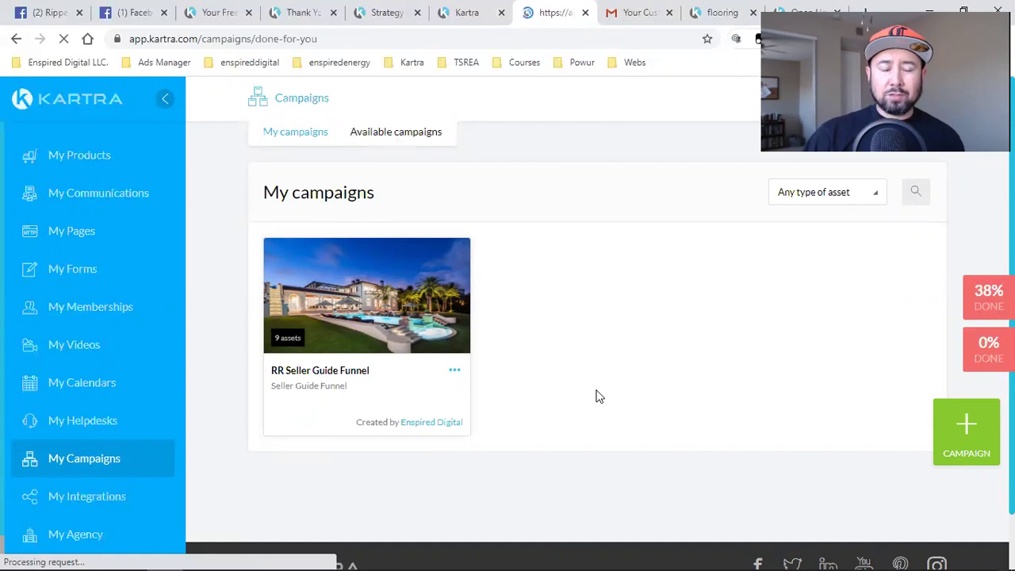
{"action": "left_click", "coordinate": [402, 135]}
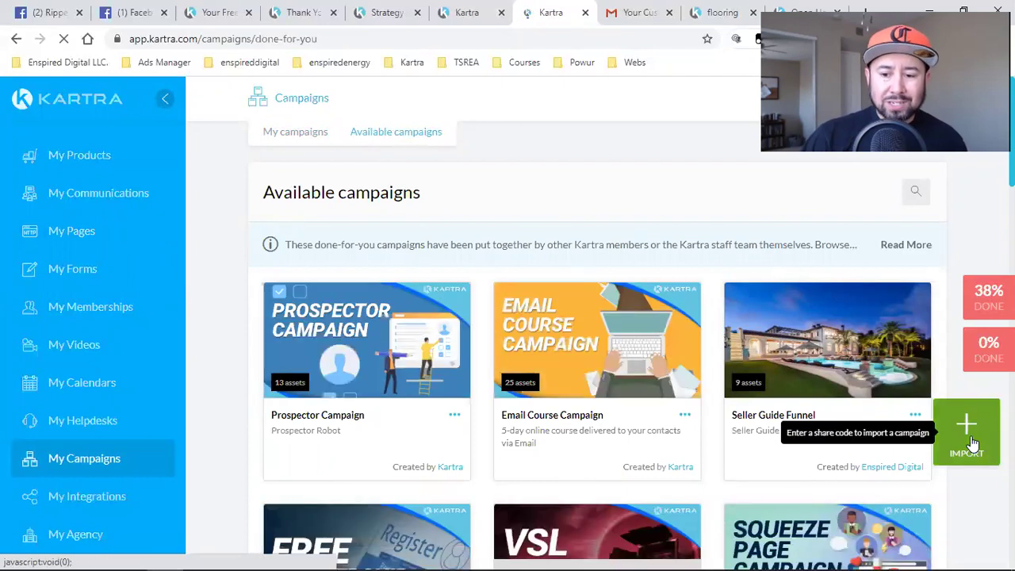
View the campaign import dialog with its share code field and close it without importing
{"action": "left_click", "coordinate": [971, 438]}
{"action": "left_click", "coordinate": [403, 222]}
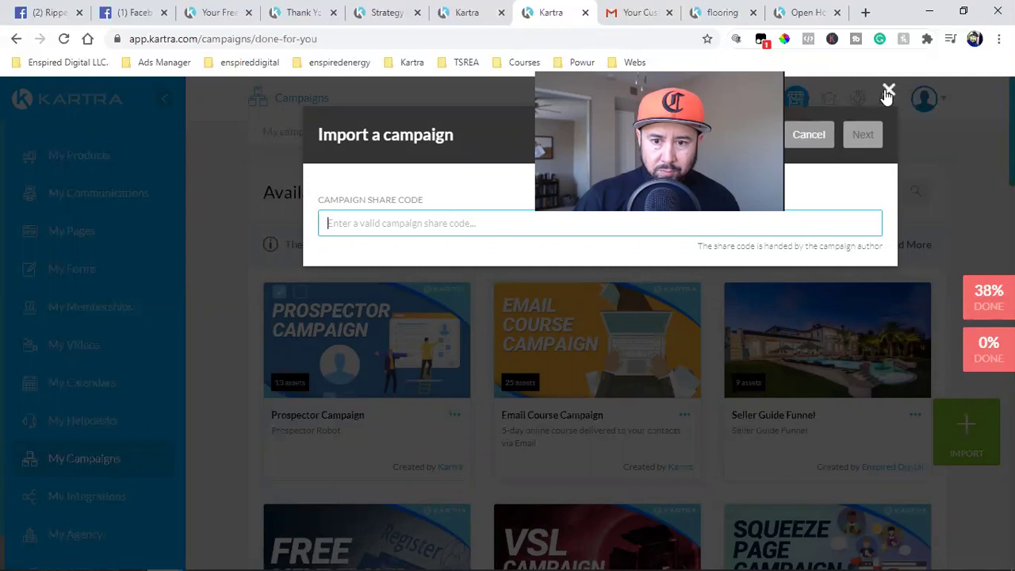
{"action": "left_click", "coordinate": [889, 90]}
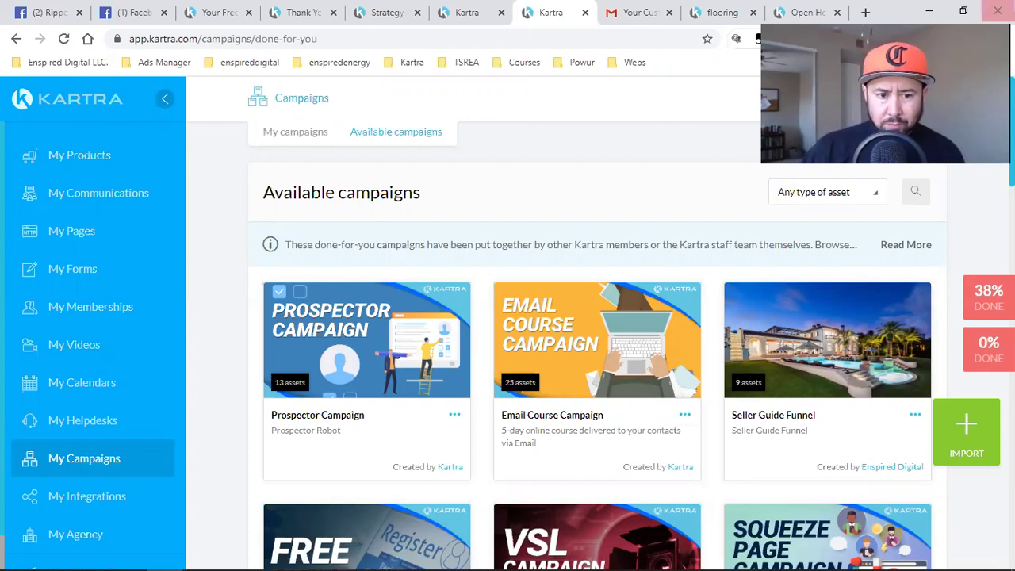
Compare the actions offered for the owned RR Seller Guide Funnel campaign with those for the available Prospector Campaign
{"action": "left_click", "coordinate": [302, 145]}
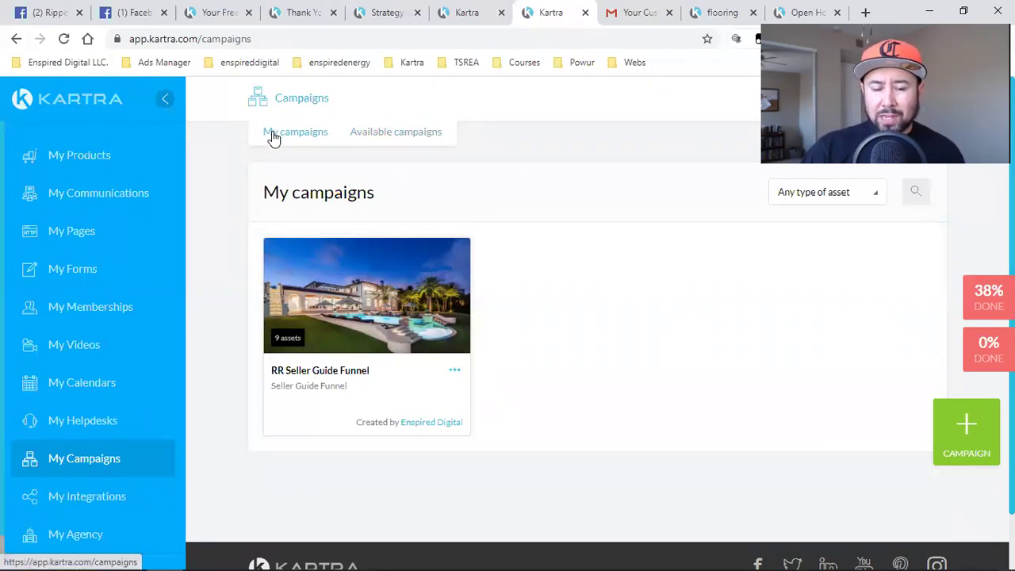
{"action": "left_click", "coordinate": [455, 372]}
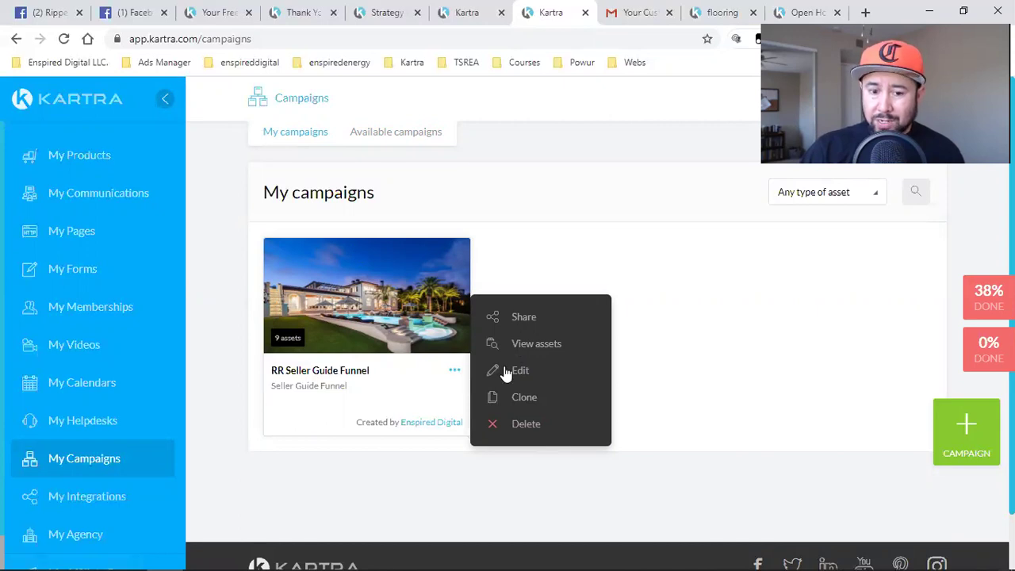
{"action": "left_click", "coordinate": [419, 140]}
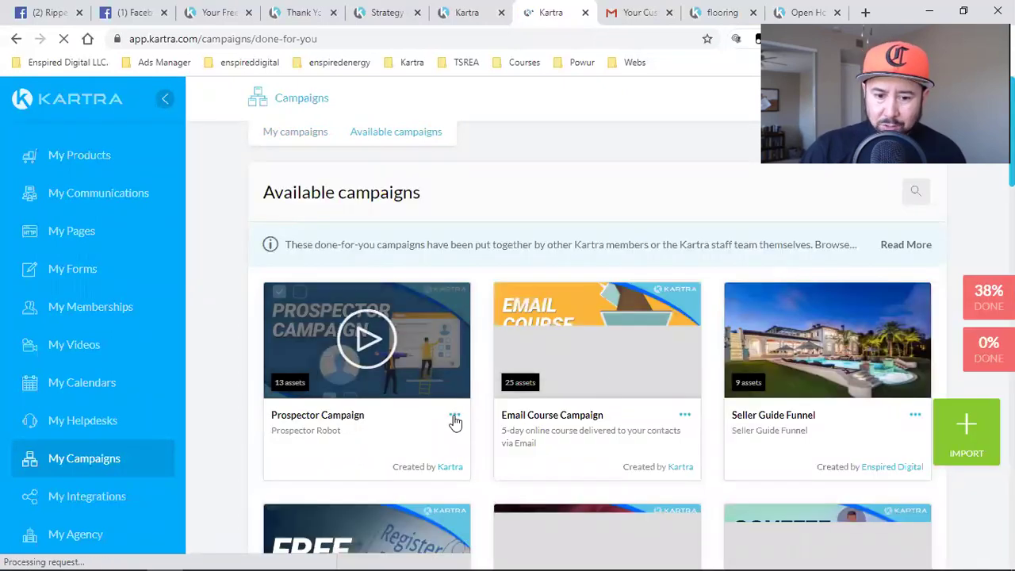
{"action": "left_click", "coordinate": [455, 418]}
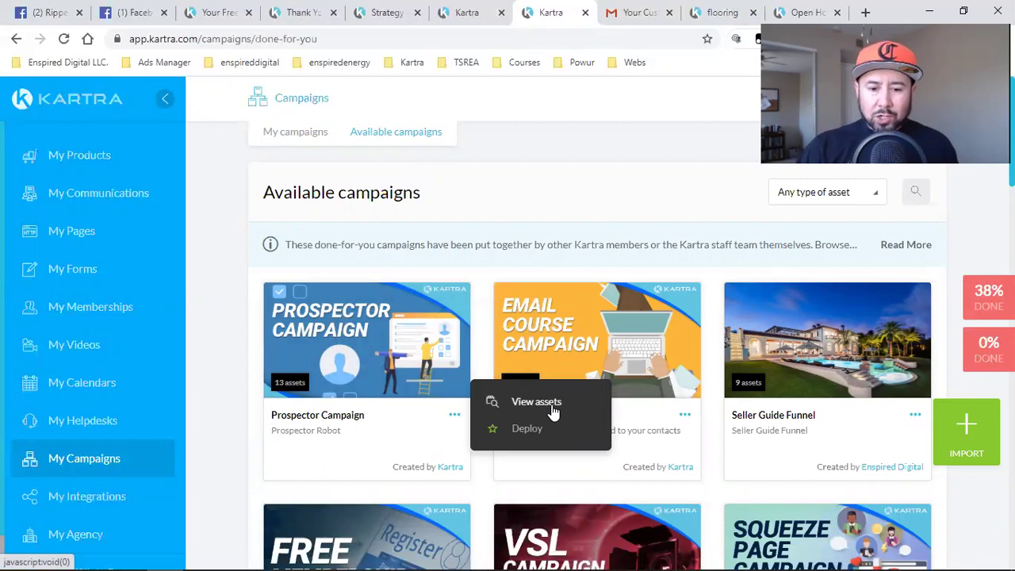
{"action": "left_click", "coordinate": [549, 171]}
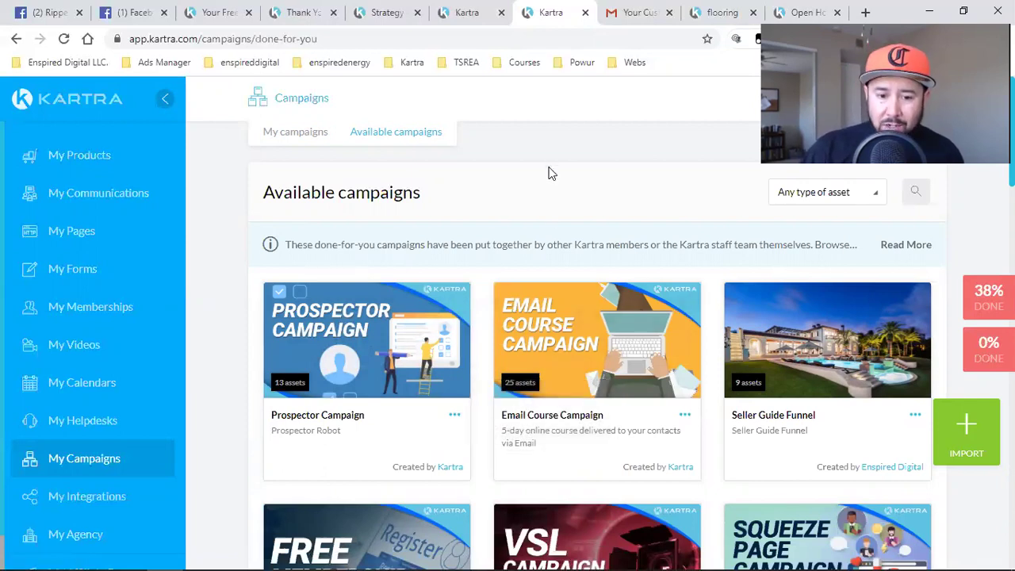
{"action": "left_click", "coordinate": [64, 38]}
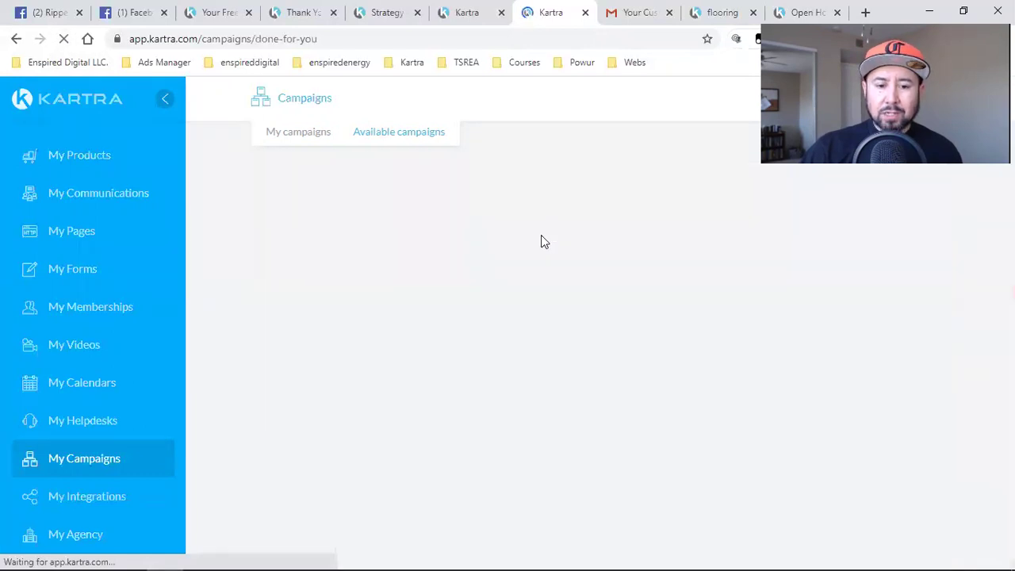
{"action": "mouse_move", "coordinate": [454, 420]}
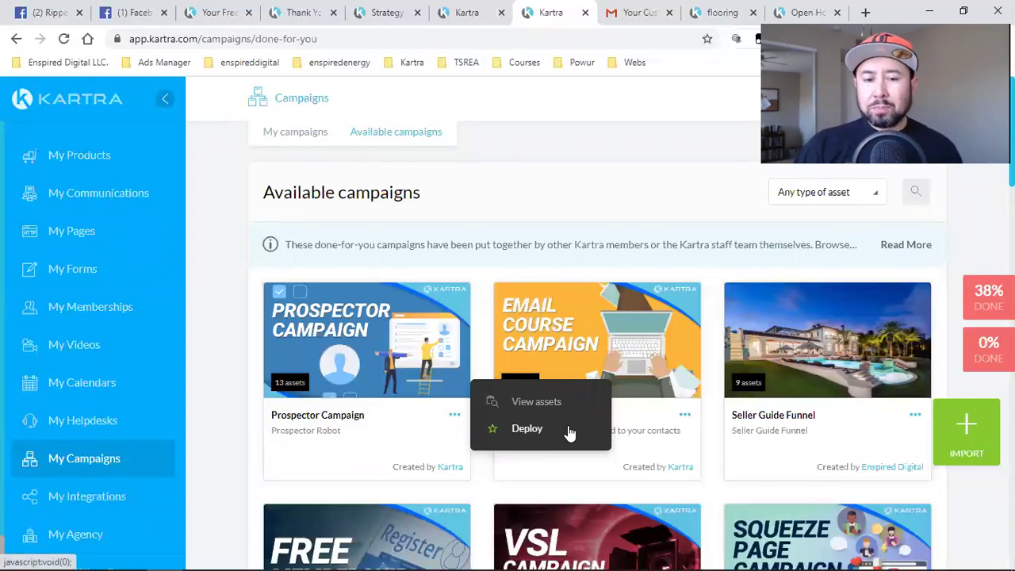
{"action": "left_click", "coordinate": [577, 172]}
Close the duplicate Kartra tab and show the email sequences in the remaining Kartra tab
{"action": "left_click", "coordinate": [82, 195]}
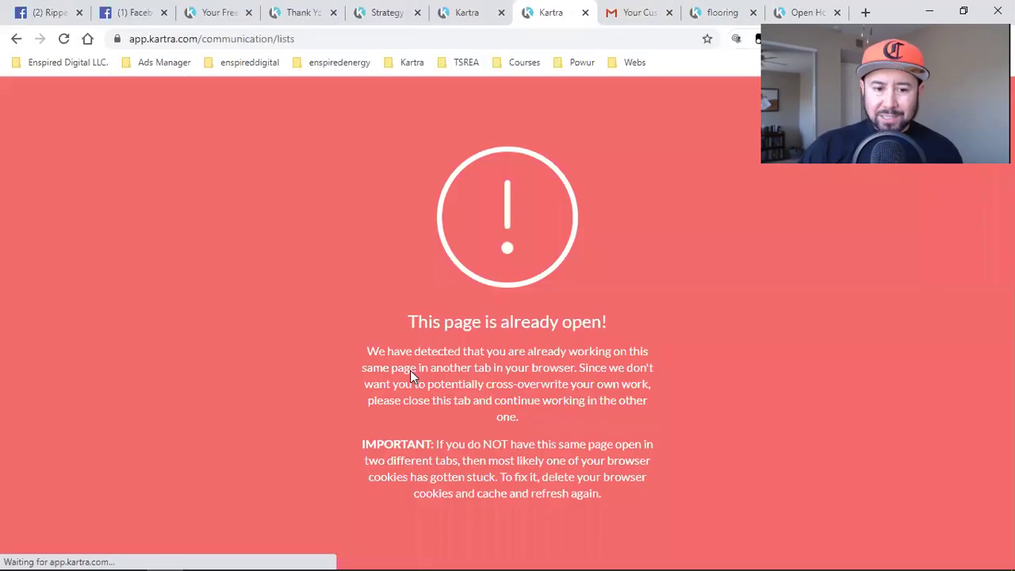
{"action": "left_click", "coordinate": [585, 13]}
{"action": "left_click", "coordinate": [424, 13]}
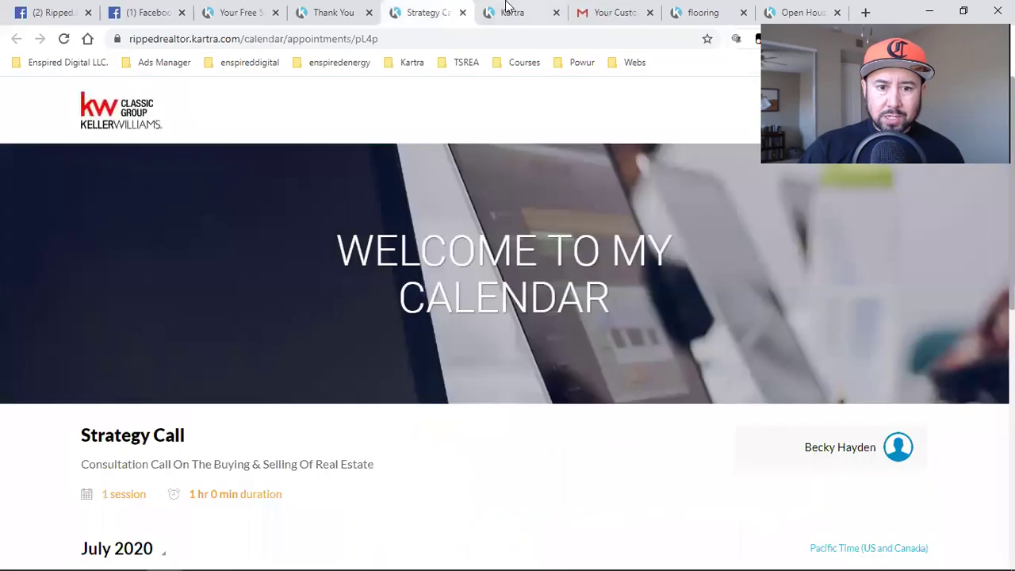
{"action": "left_click", "coordinate": [508, 11]}
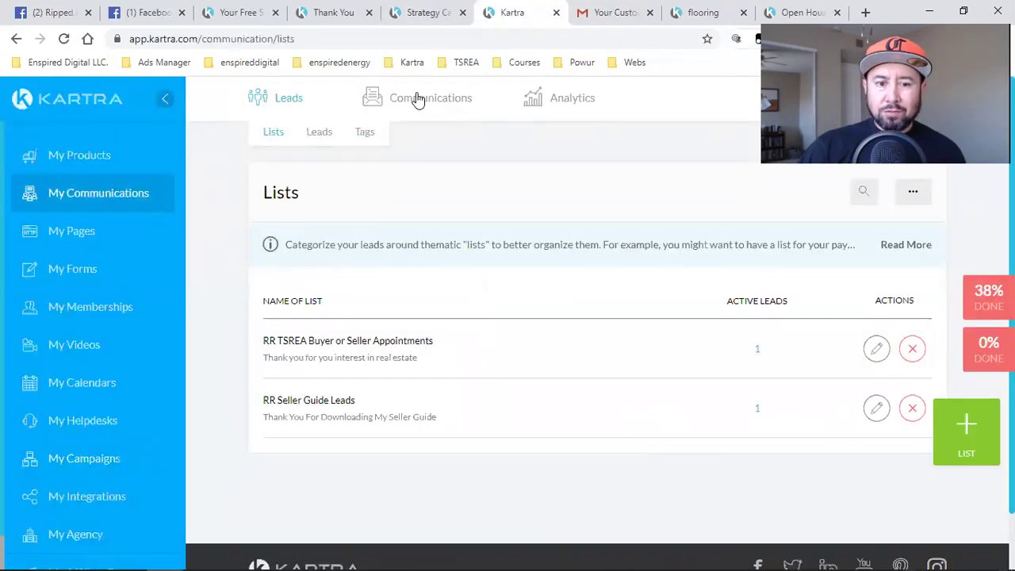
{"action": "mouse_move", "coordinate": [415, 100]}
{"action": "left_click", "coordinate": [419, 136]}
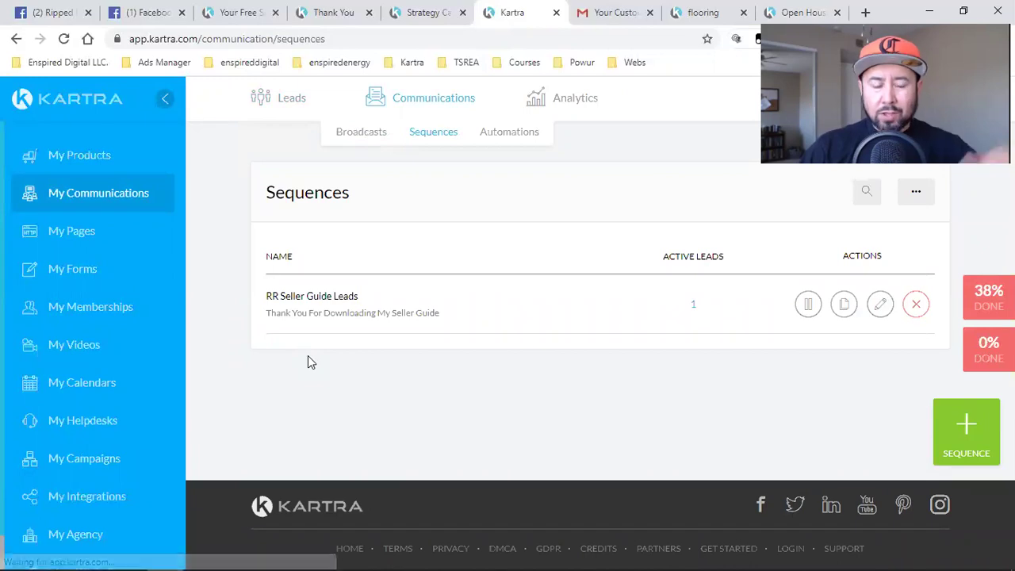
Review the pages in the account, pointing out RR Seller Guide Opt-In, RR Seller Guide Thank You and RR Call Confirmed
{"action": "left_click", "coordinate": [76, 246]}
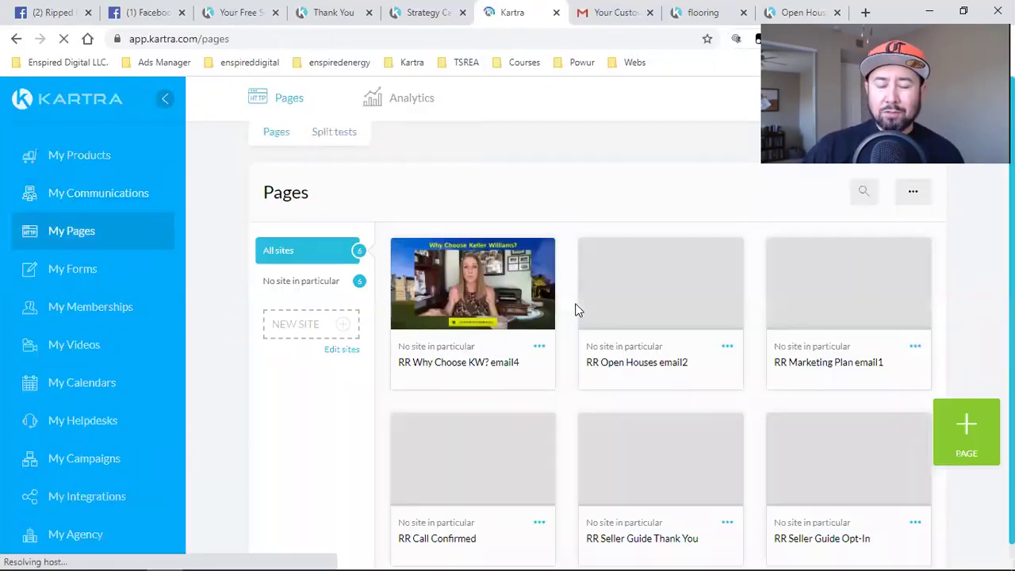
{"action": "scroll", "coordinate": [761, 388], "scroll_direction": "down", "scroll_amount": 1}
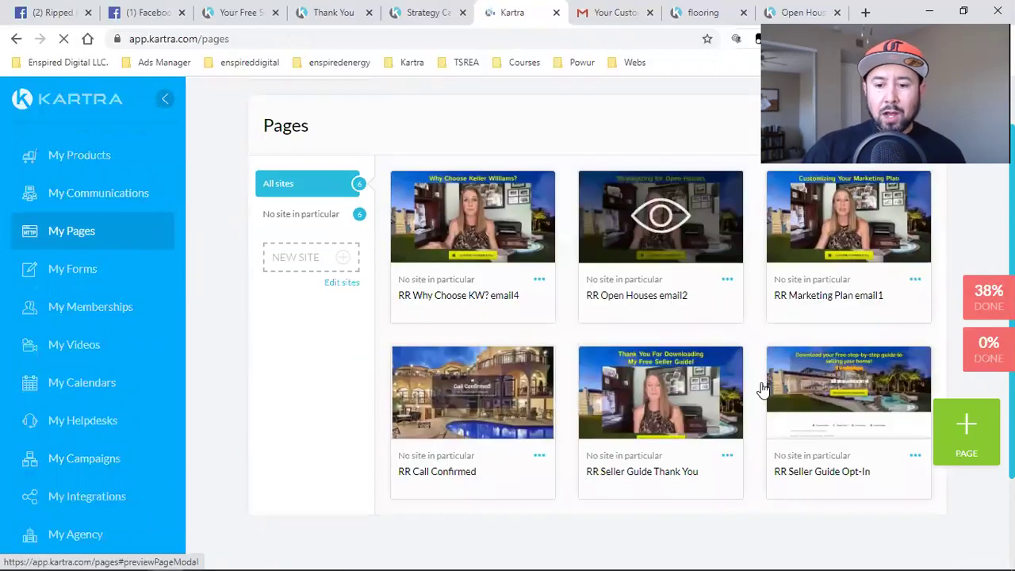
{"action": "triple_click", "coordinate": [830, 465]}
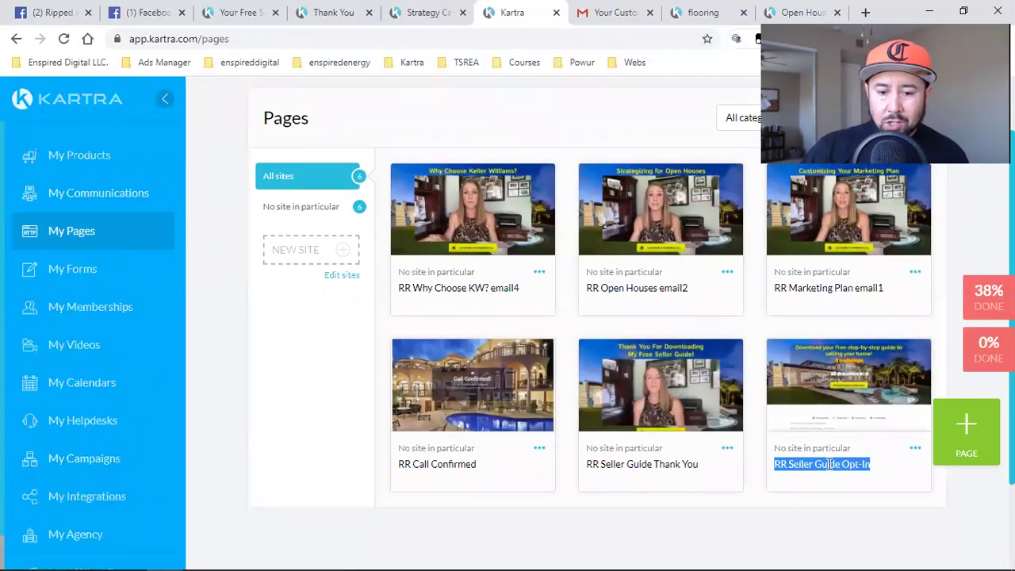
{"action": "triple_click", "coordinate": [650, 465]}
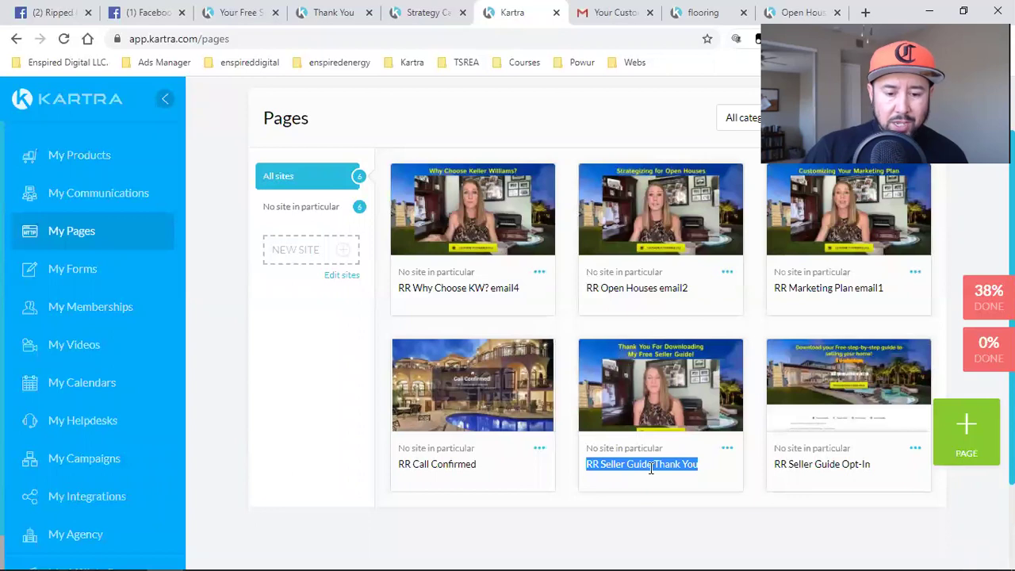
{"action": "triple_click", "coordinate": [457, 464]}
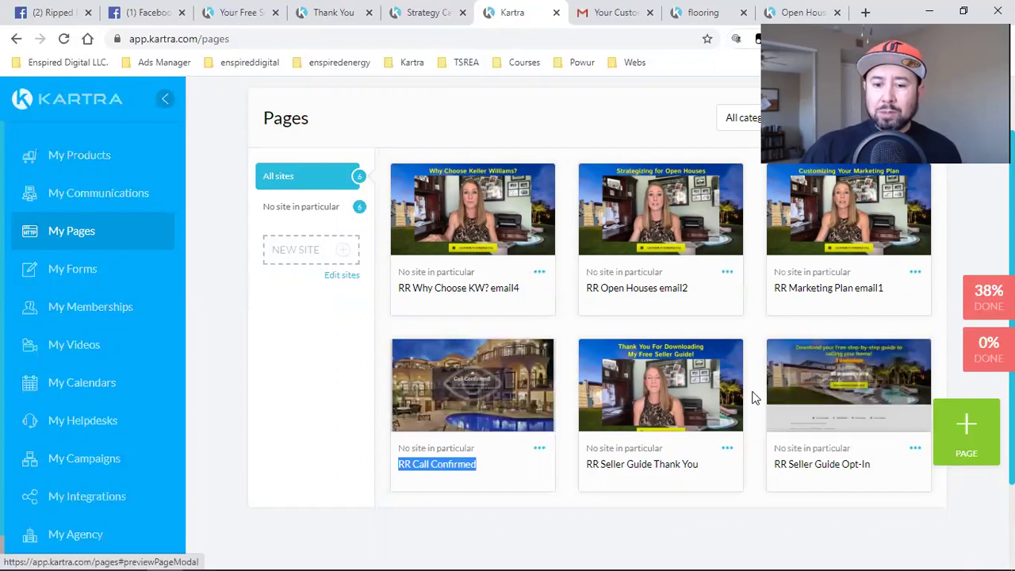
Point out the RR Seller Guide Funnel form in the forms list and display the form on the live seller guide opt-in page
{"action": "left_click", "coordinate": [109, 273]}
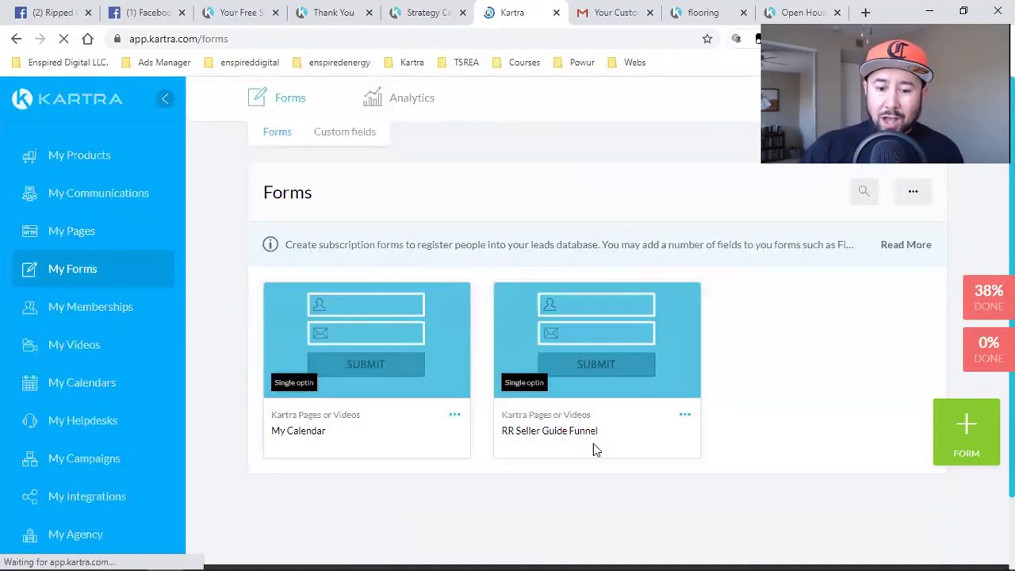
{"action": "triple_click", "coordinate": [589, 433]}
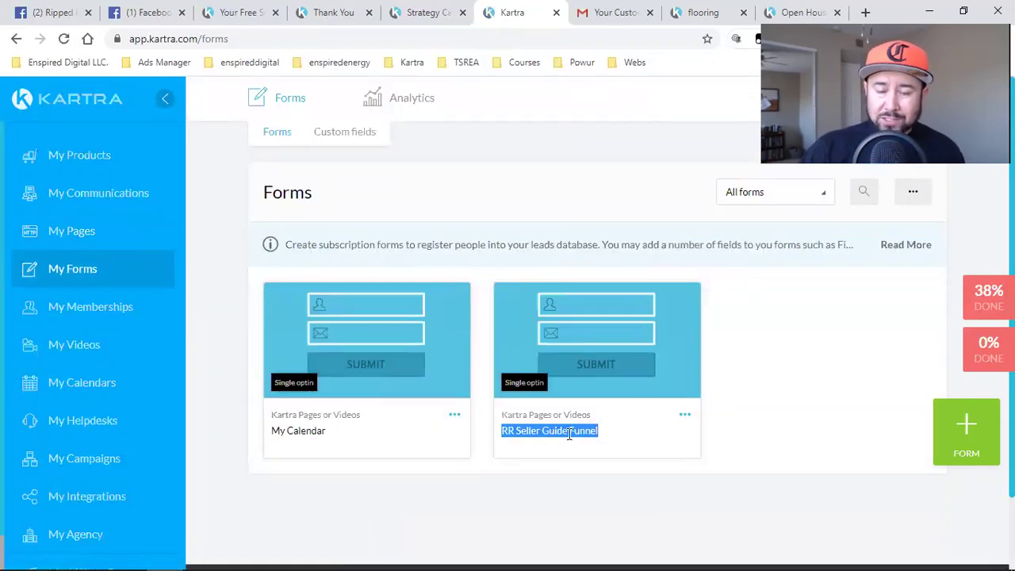
{"action": "left_click", "coordinate": [238, 12]}
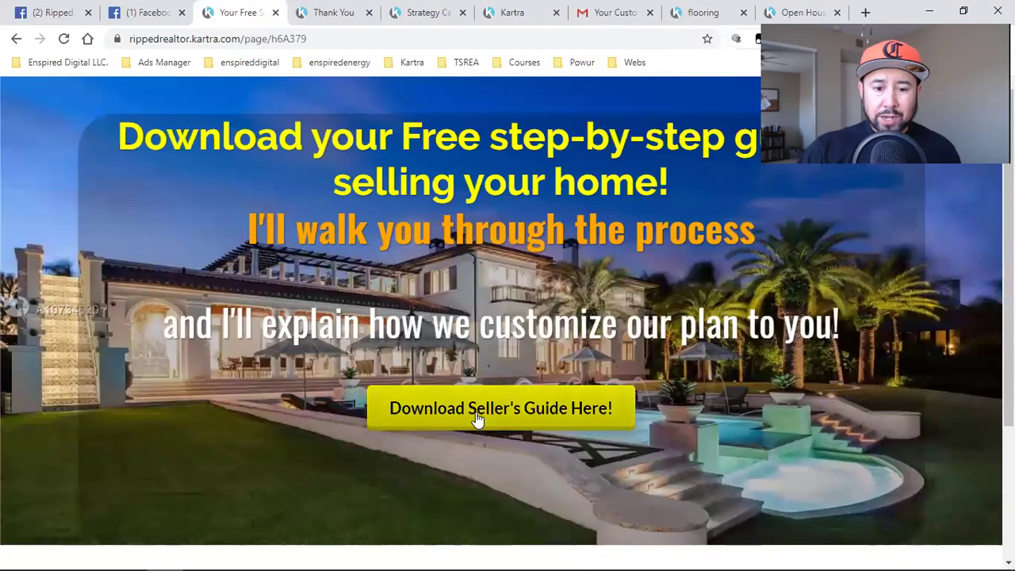
{"action": "left_click", "coordinate": [524, 408]}
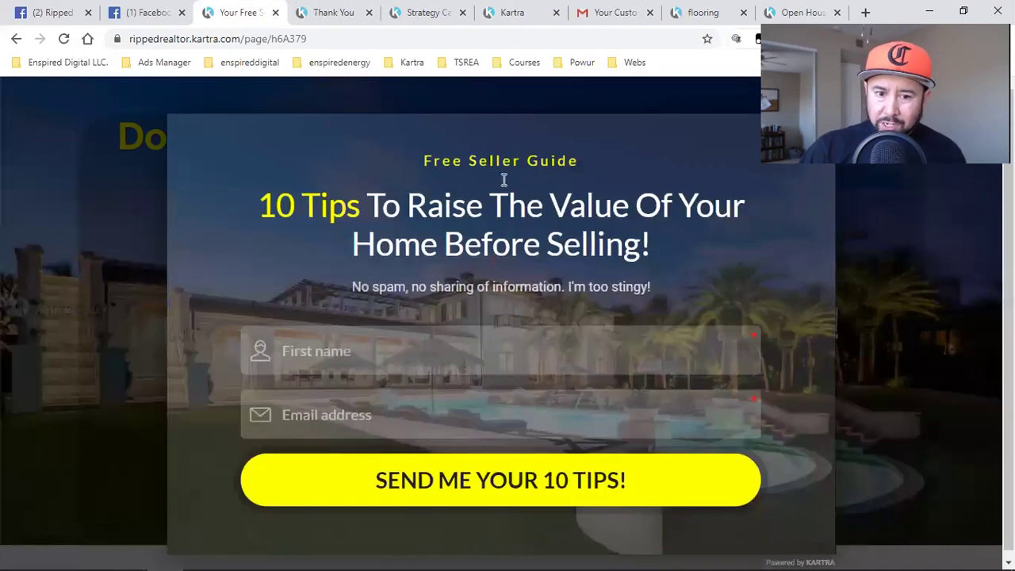
Return to the Kartra forms list and point out the RR Seller Guide Funnel and My Calendar forms
{"action": "left_click", "coordinate": [508, 13]}
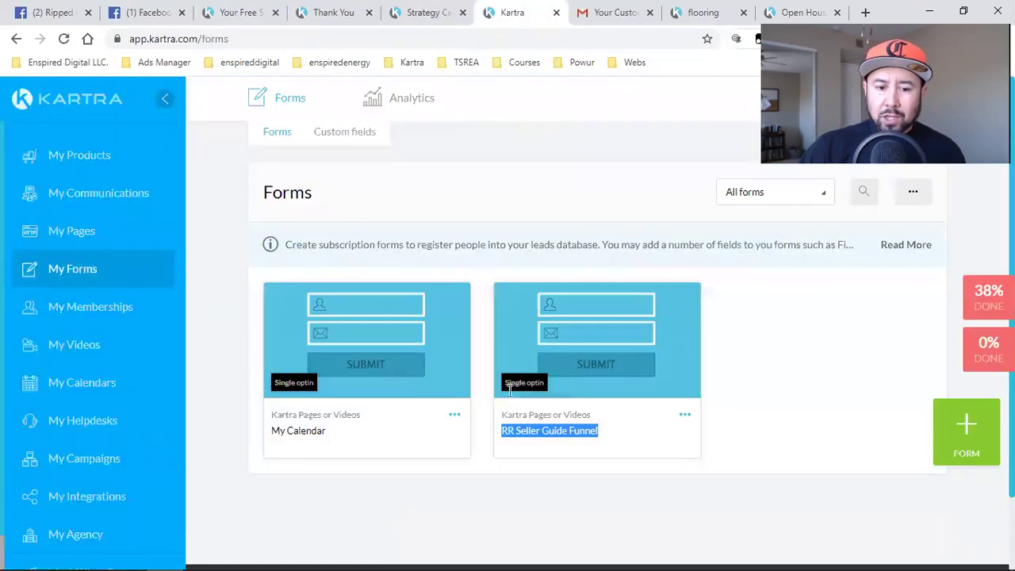
{"action": "left_click", "coordinate": [552, 436]}
{"action": "triple_click", "coordinate": [552, 435]}
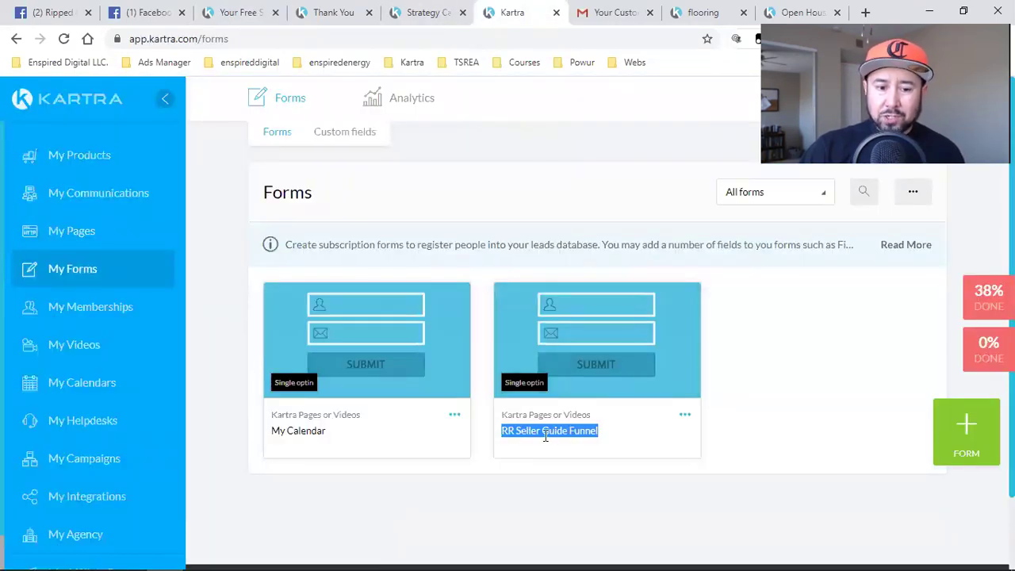
{"action": "triple_click", "coordinate": [289, 433]}
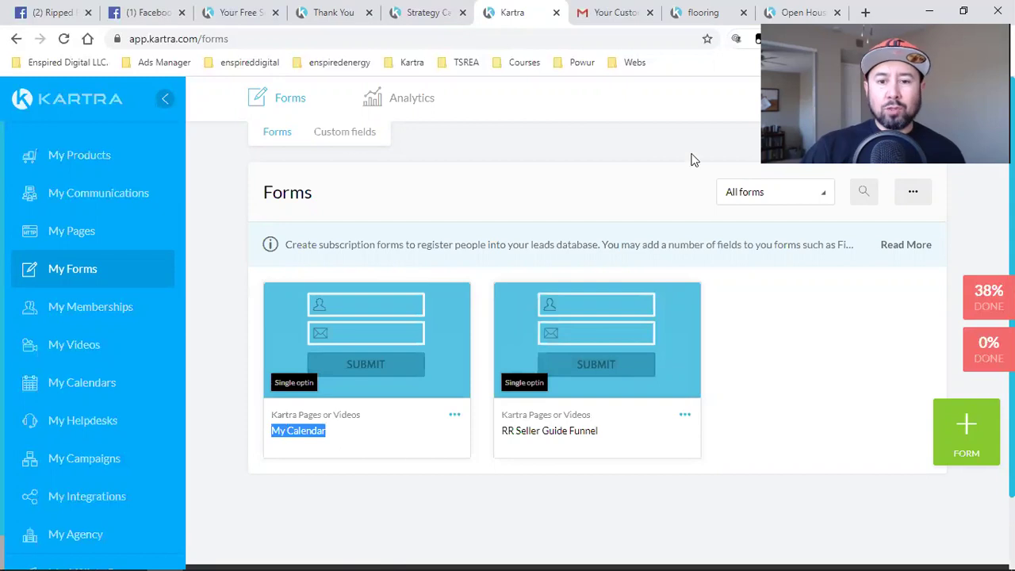
On the live Strategy Call calendar, choose the Tuesday 14 July 2020, 07:00 am to 08:00 am slot and bring up its booking form
{"action": "left_click", "coordinate": [424, 13]}
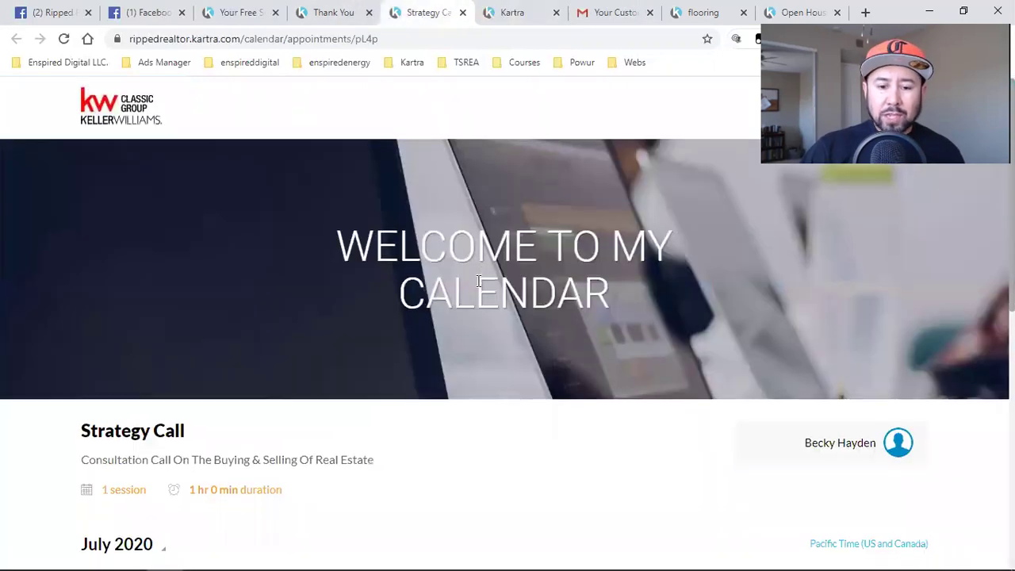
{"action": "scroll", "coordinate": [478, 281], "scroll_direction": "down", "scroll_amount": 5}
{"action": "left_click", "coordinate": [285, 342]}
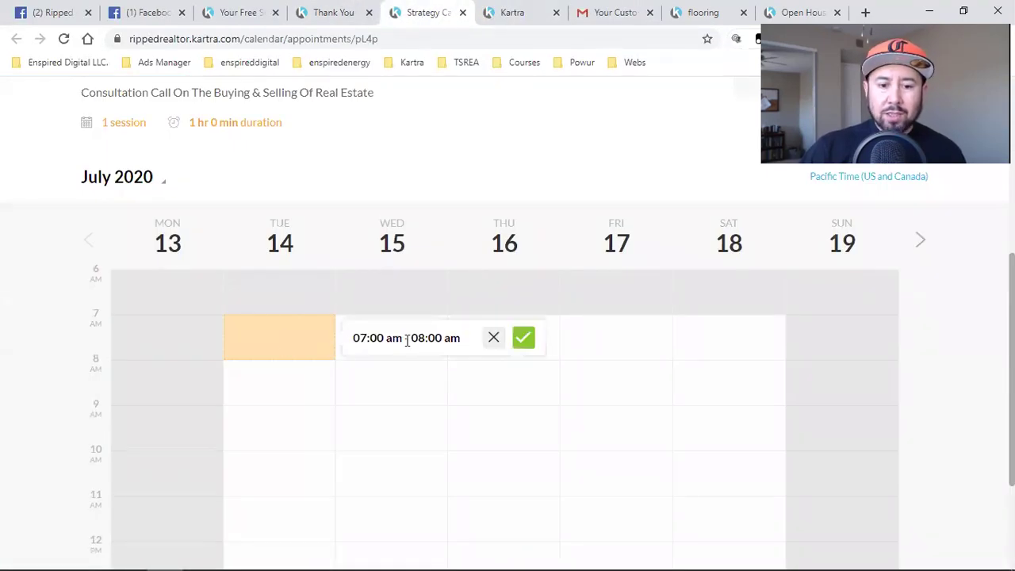
{"action": "left_click", "coordinate": [523, 338]}
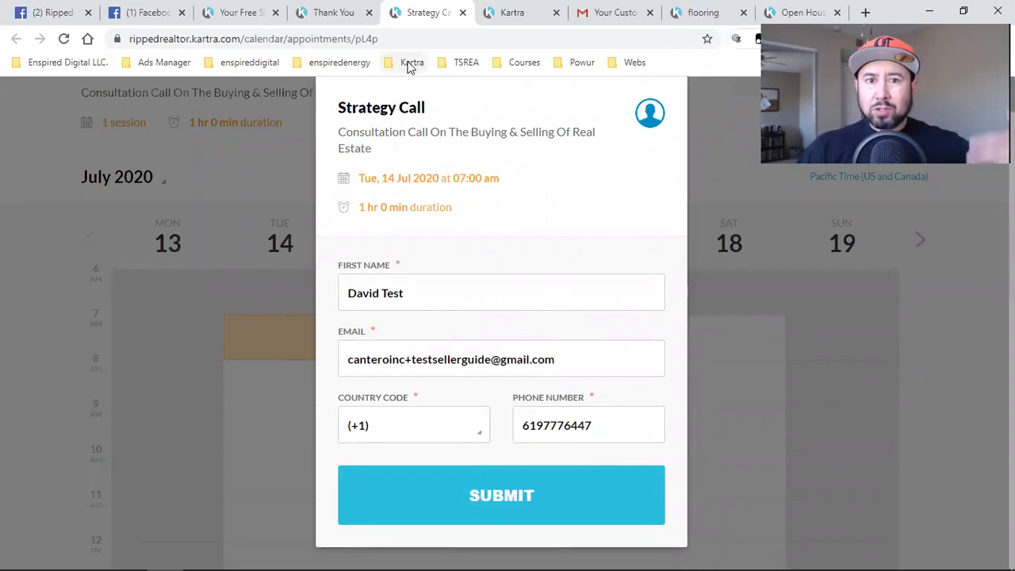
Show the live seller guide opt-in page again, and return to Kartra to display the account's calendars
{"action": "left_click", "coordinate": [242, 12]}
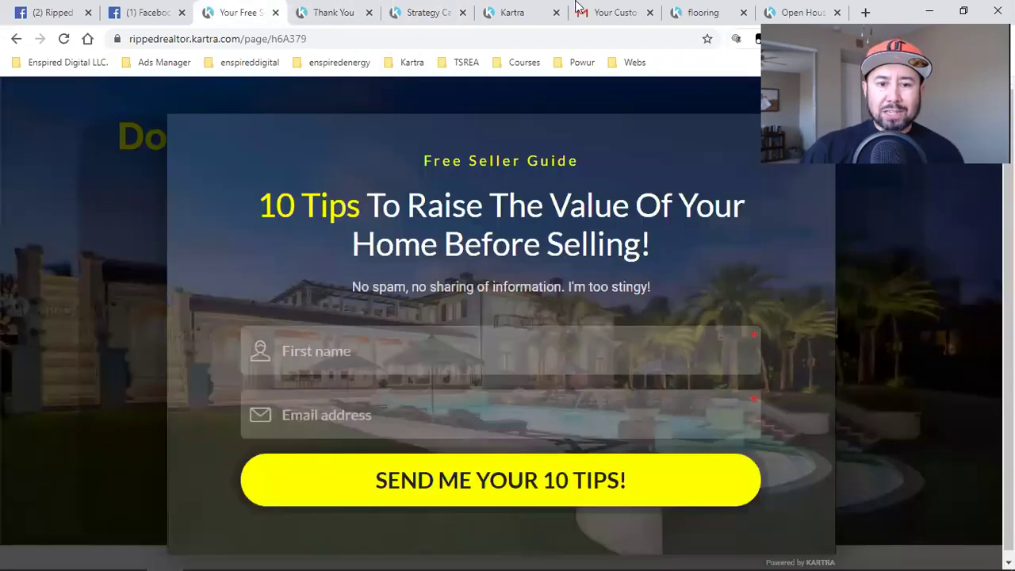
{"action": "left_click", "coordinate": [524, 11]}
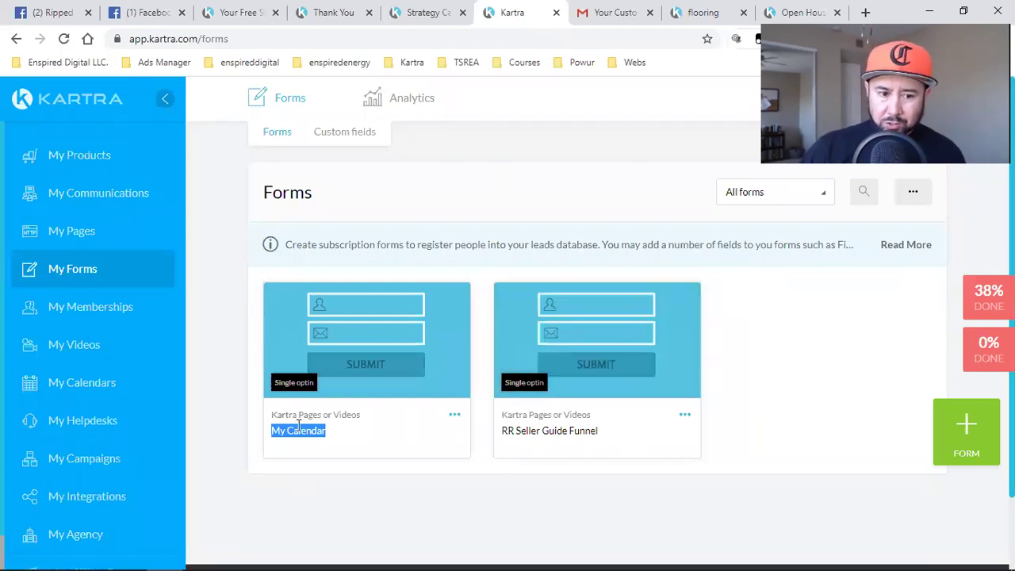
{"action": "scroll", "coordinate": [103, 369], "scroll_direction": "down", "scroll_amount": 1}
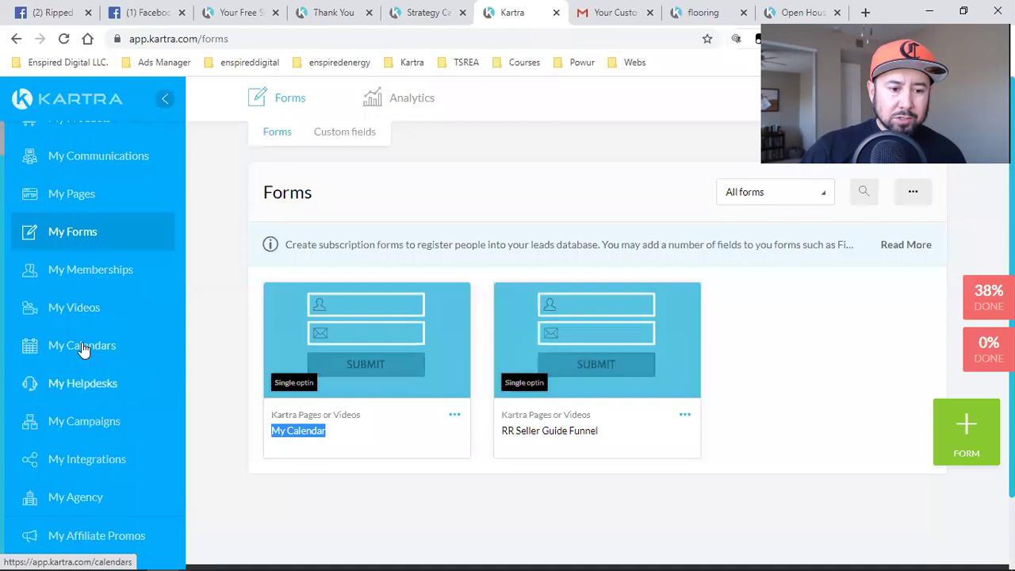
{"action": "left_click", "coordinate": [83, 347]}
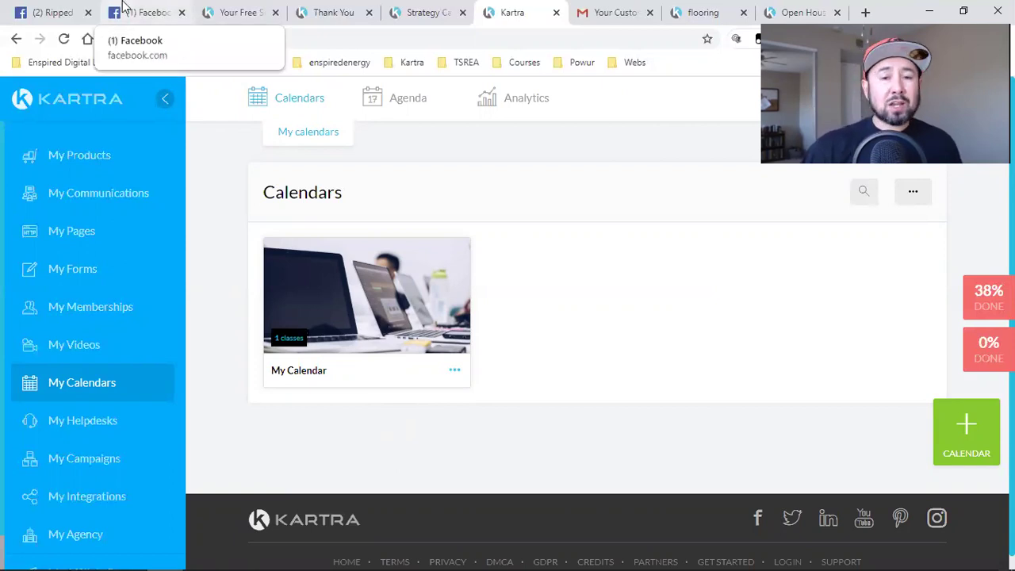
Switch to Facebook and browse the friends list on the personal profile
{"action": "left_click", "coordinate": [125, 6]}
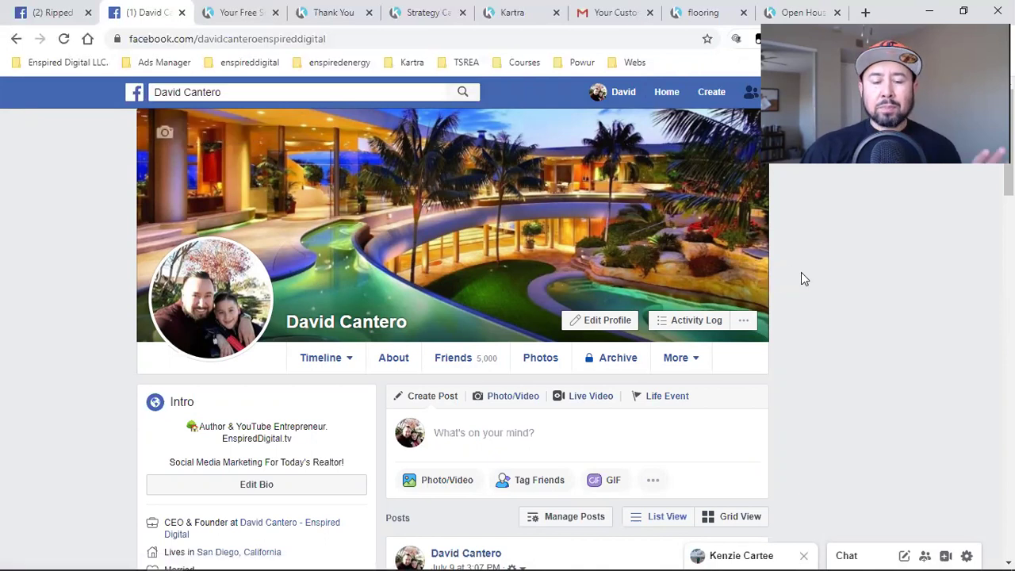
{"action": "scroll", "coordinate": [801, 272], "scroll_direction": "down", "scroll_amount": 1}
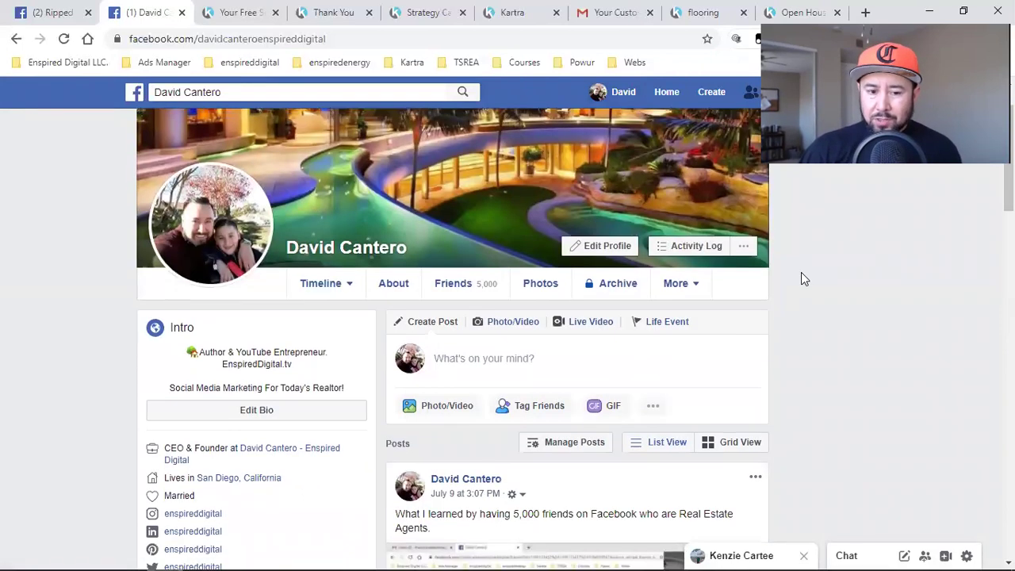
{"action": "left_click", "coordinate": [510, 292]}
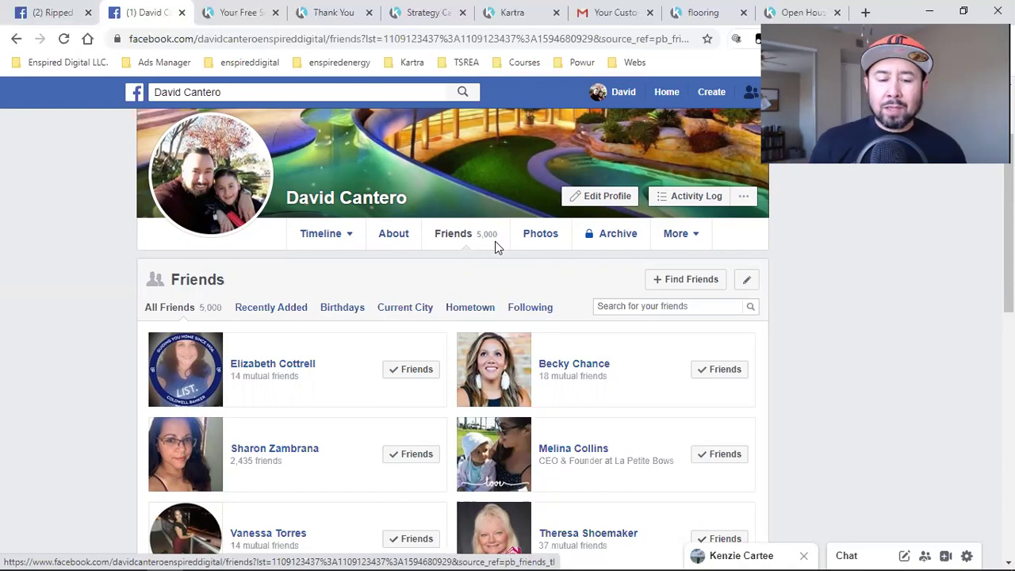
{"action": "scroll", "coordinate": [495, 241], "scroll_direction": "down", "scroll_amount": 8}
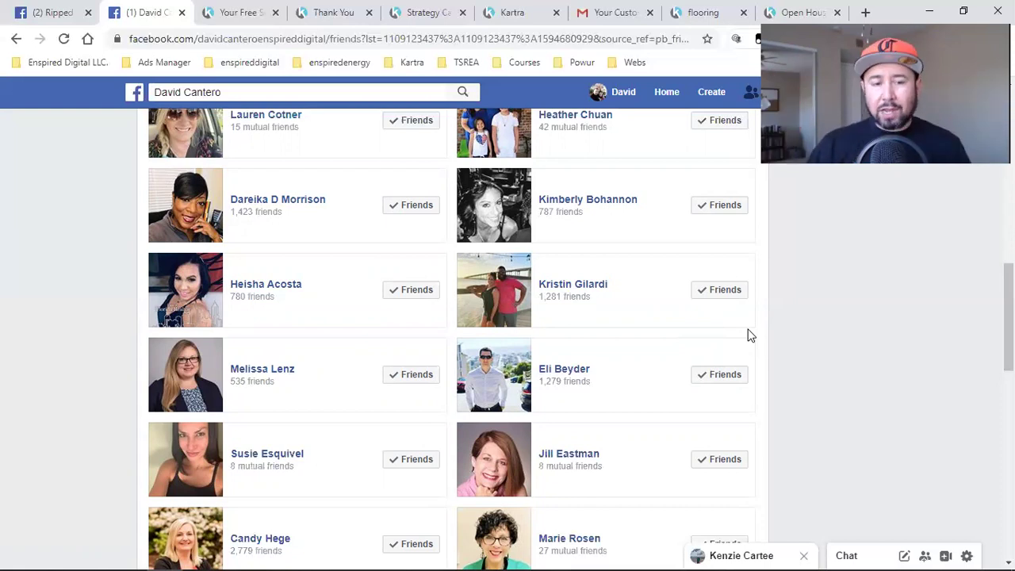
Walk through the funnel from the Ripped Realtor Facebook video to the seller guide opt-in, Thank You and Strategy Call calendar pages
{"action": "left_click", "coordinate": [238, 11]}
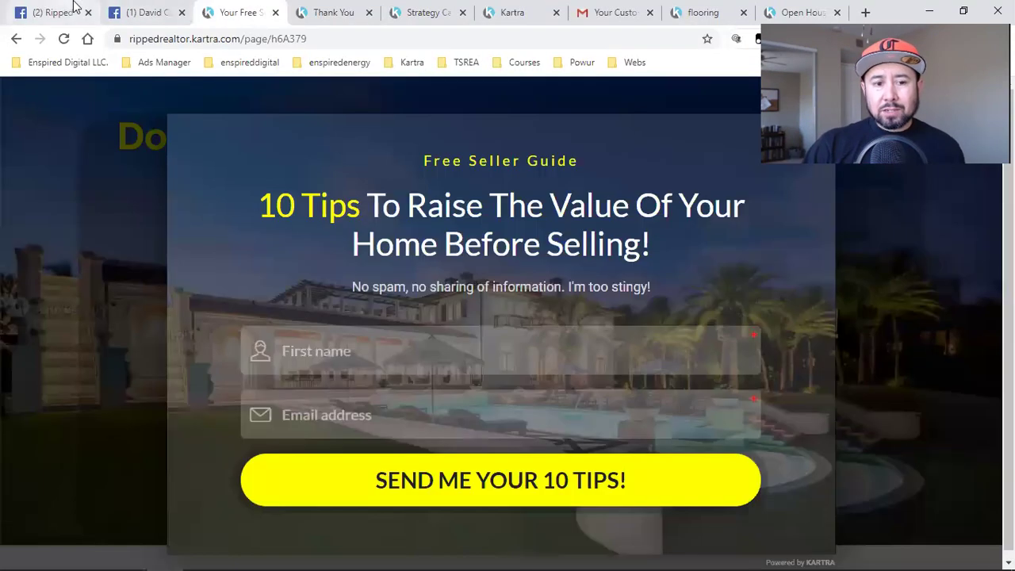
{"action": "left_click", "coordinate": [74, 6]}
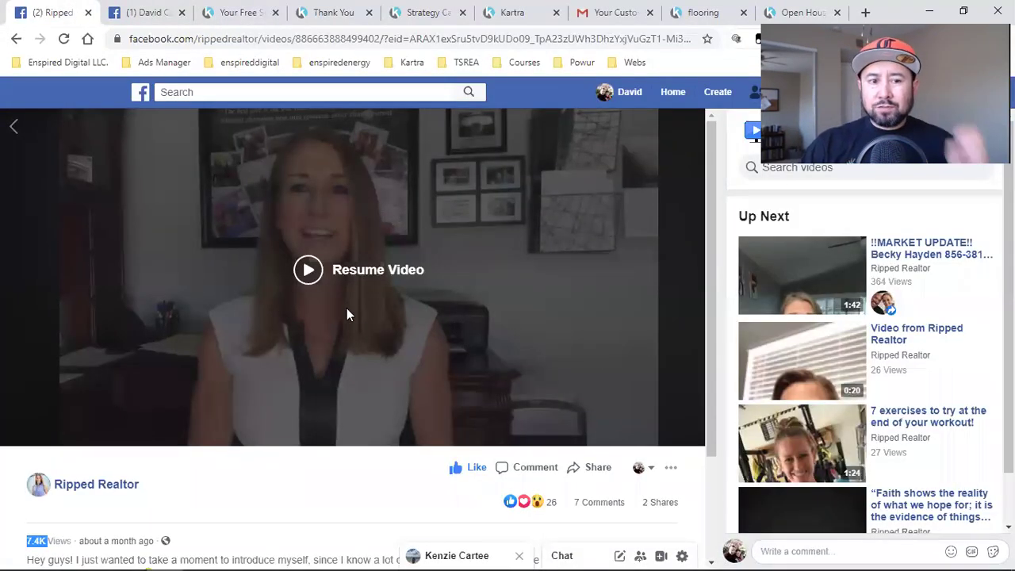
{"action": "left_click", "coordinate": [232, 13]}
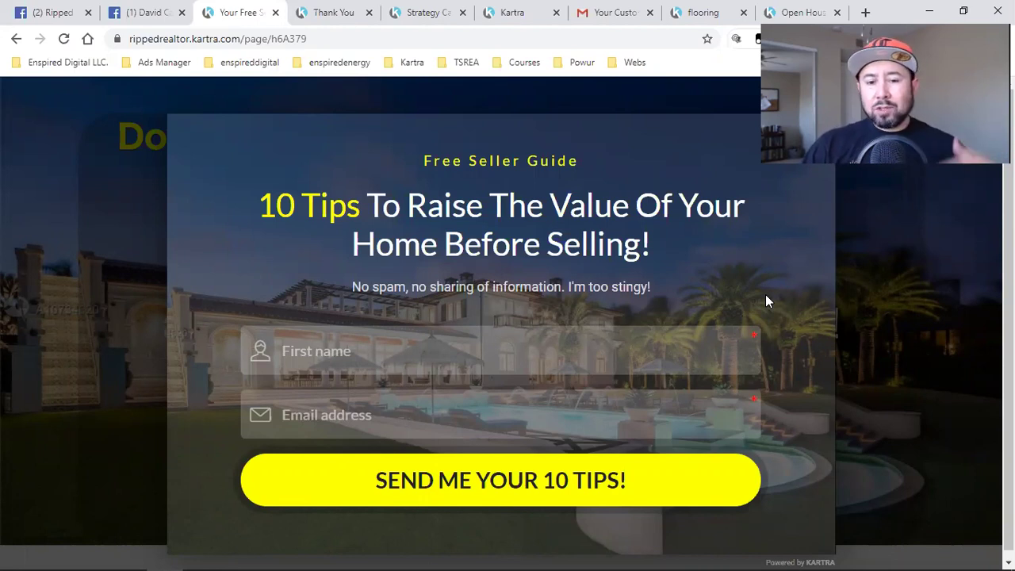
{"action": "left_click", "coordinate": [337, 12]}
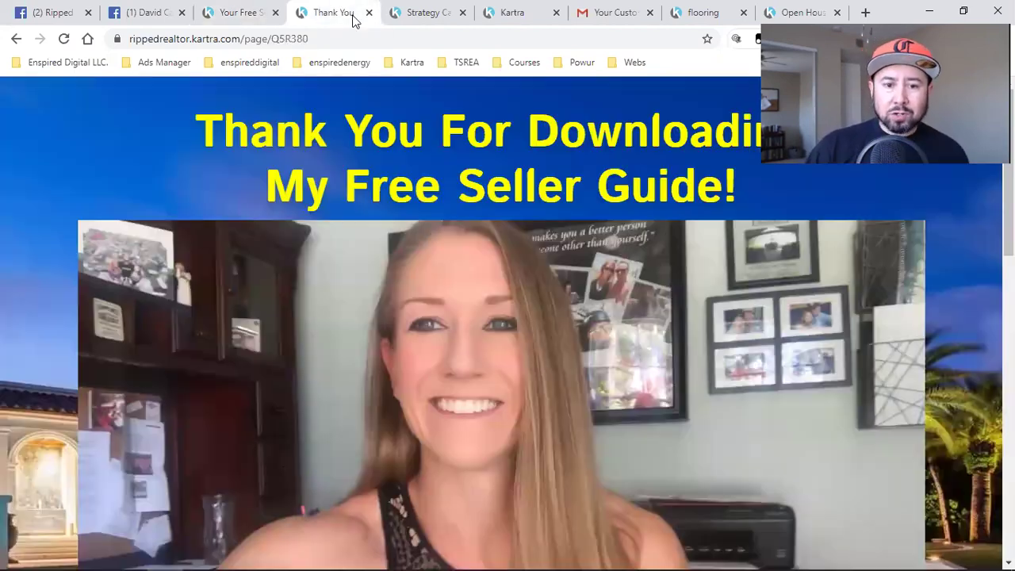
{"action": "left_click", "coordinate": [417, 12]}
Show the lead lists in Kartra and point out RR Seller Guide Leads
{"action": "left_click", "coordinate": [511, 12]}
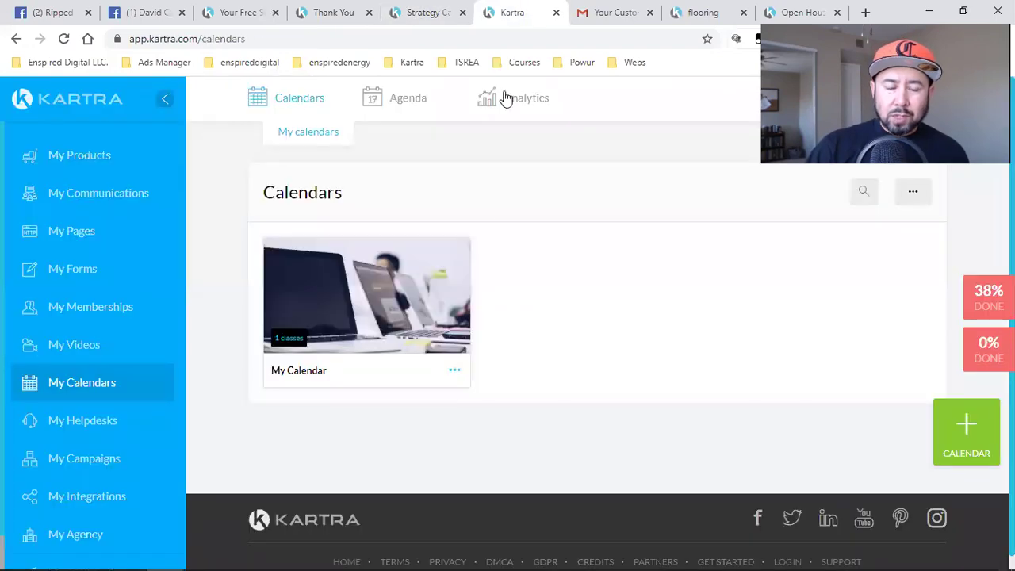
{"action": "left_click", "coordinate": [96, 202]}
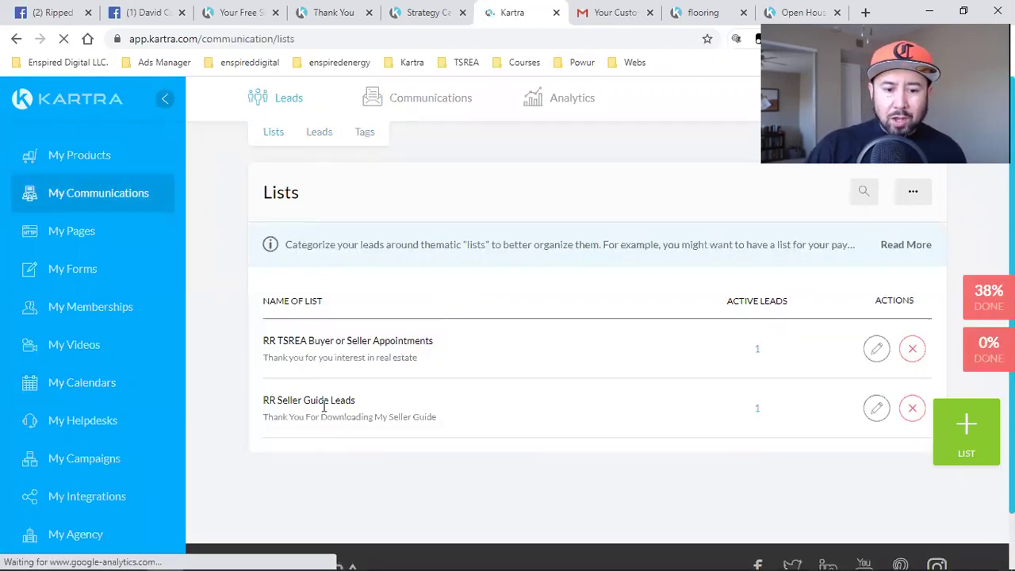
{"action": "triple_click", "coordinate": [323, 400]}
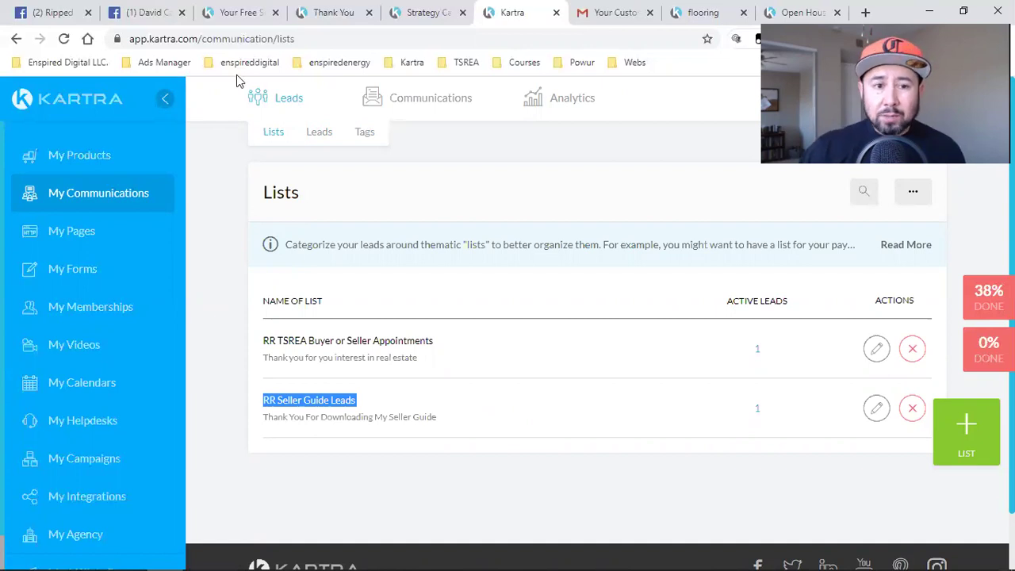
Revisit the live seller guide opt-in page, and return to Kartra to open the email sequences
{"action": "left_click", "coordinate": [219, 11]}
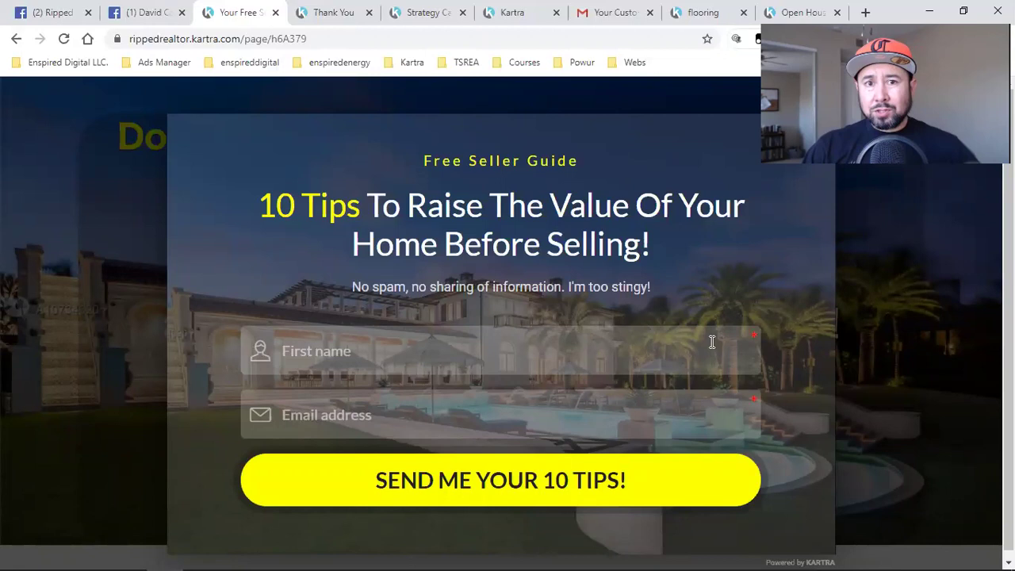
{"action": "left_click", "coordinate": [491, 9]}
{"action": "left_click", "coordinate": [420, 129]}
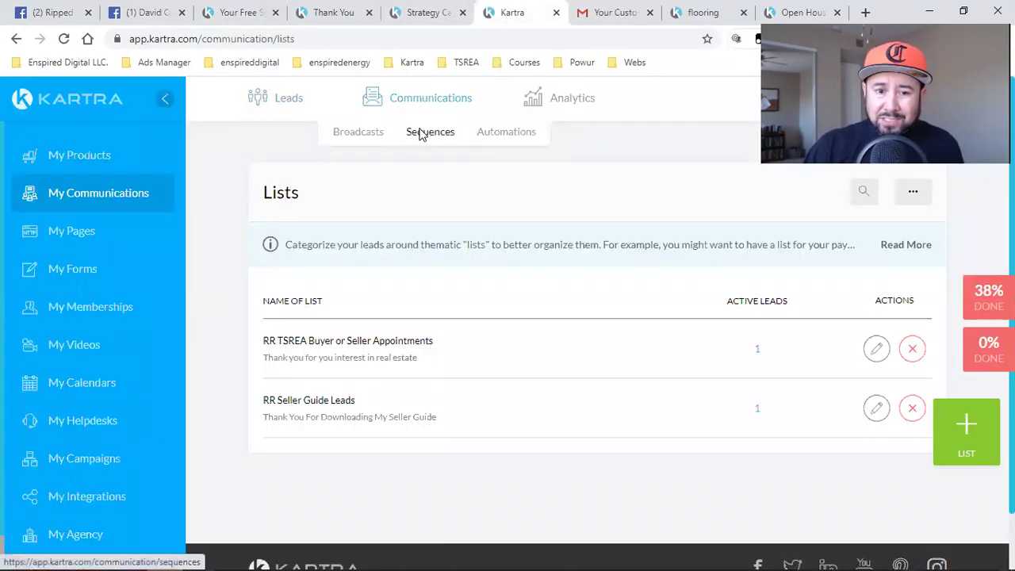